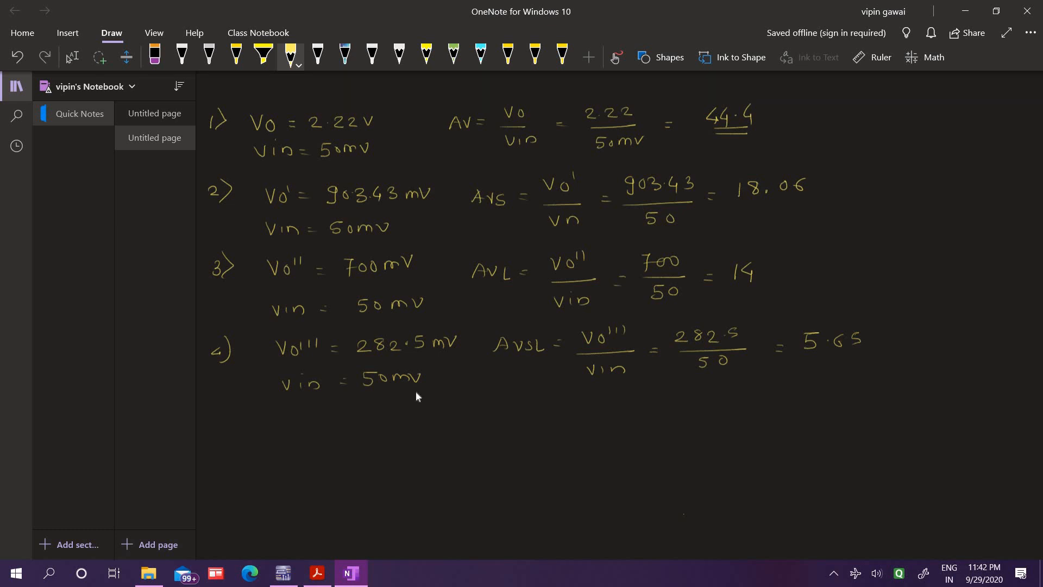
Handwrite the gain formula AV = gm × RD below item 4, followed by = gm =
mouse_move(333, 417)
mouse_down()
mouse_move(325, 431)
mouse_move(336, 432)
mouse_up()
drag(327, 426, 348, 418)
drag(356, 423, 361, 423)
drag(357, 426, 424, 429)
mouse_move(423, 422)
mouse_down()
mouse_move(415, 429)
mouse_move(434, 428)
mouse_up()
drag(434, 417, 450, 429)
drag(450, 416, 450, 429)
mouse_move(538, 412)
mouse_down()
mouse_move(527, 438)
mouse_move(560, 422)
mouse_up()
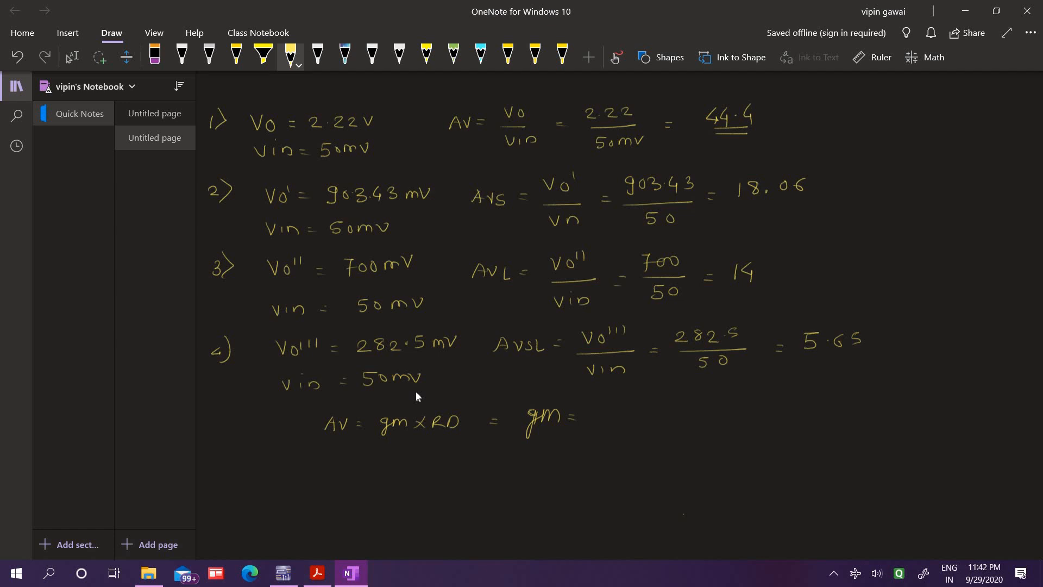
Complete the gm expression as Io/Vin = 1mA/50mV = 0.02 ℧
drag(601, 400, 614, 398)
mouse_move(608, 400)
mouse_down()
mouse_move(603, 412)
mouse_move(619, 407)
mouse_move(629, 419)
mouse_move(611, 426)
mouse_up()
mouse_move(698, 409)
mouse_down()
mouse_move(740, 417)
mouse_move(694, 435)
mouse_move(743, 429)
mouse_up()
mouse_move(763, 435)
mouse_down()
mouse_move(789, 413)
mouse_move(839, 428)
mouse_move(868, 418)
mouse_up()
click(798, 422)
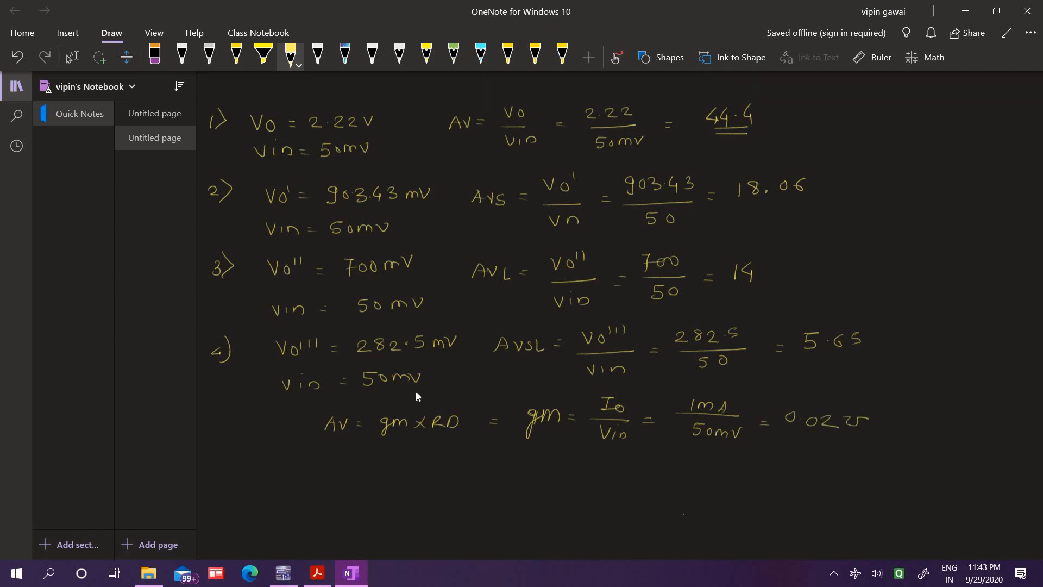
Write the substitution line = 0.02 × (RD) = 0.02 × (2.2×10³) under the gm calculation
drag(545, 467, 585, 482)
mouse_move(604, 471)
mouse_down()
mouse_move(592, 481)
mouse_move(641, 480)
mouse_up()
drag(642, 470, 665, 479)
mouse_move(667, 466)
mouse_down()
mouse_move(668, 488)
mouse_move(726, 473)
mouse_up()
click(730, 477)
mouse_move(743, 476)
mouse_down()
mouse_move(738, 482)
mouse_move(747, 477)
mouse_up()
drag(755, 475, 788, 486)
mouse_move(788, 476)
mouse_down()
mouse_move(776, 487)
mouse_move(865, 486)
mouse_up()
mouse_move(865, 475)
mouse_down()
mouse_move(853, 485)
mouse_move(891, 466)
mouse_move(903, 490)
mouse_up()
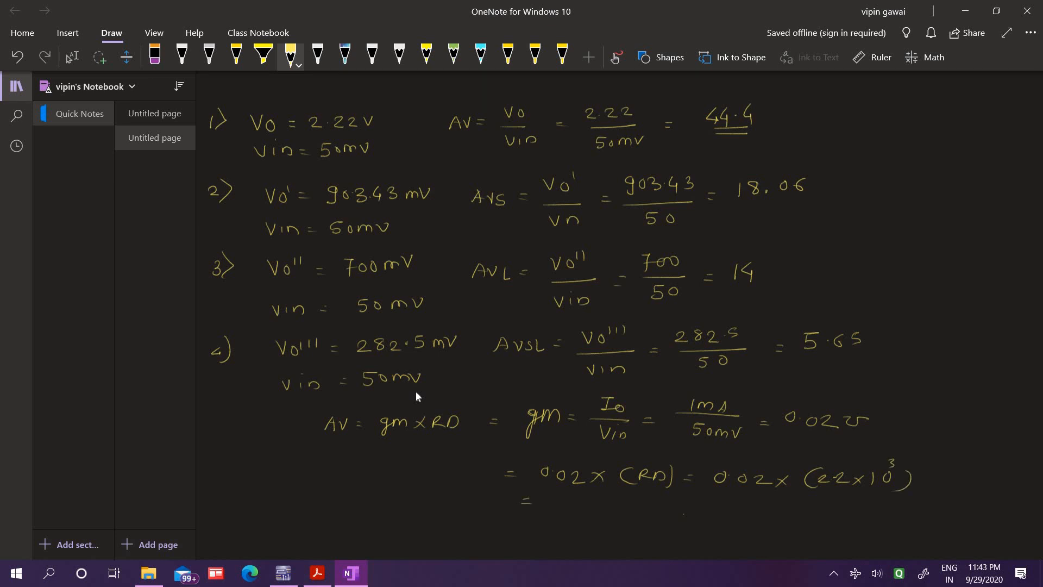
Write the bracketed result [AV = 44] and put a tick beside the 44.4 result of item 1
drag(572, 502, 589, 518)
mouse_move(458, 510)
mouse_down()
mouse_move(465, 497)
mouse_move(469, 509)
mouse_up()
drag(463, 504, 472, 504)
drag(473, 500, 490, 495)
mouse_move(442, 486)
mouse_down()
mouse_move(420, 514)
mouse_move(443, 525)
mouse_up()
drag(610, 501, 610, 526)
drag(762, 109, 798, 96)
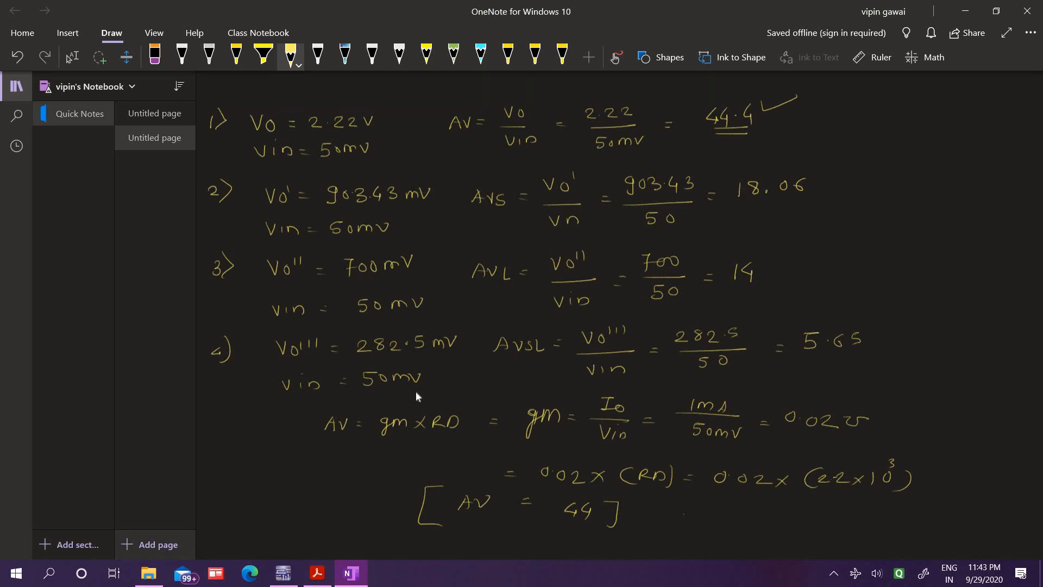
Add a new page and write AVS = AV × with Ri as the numerator above a fraction line
click(151, 544)
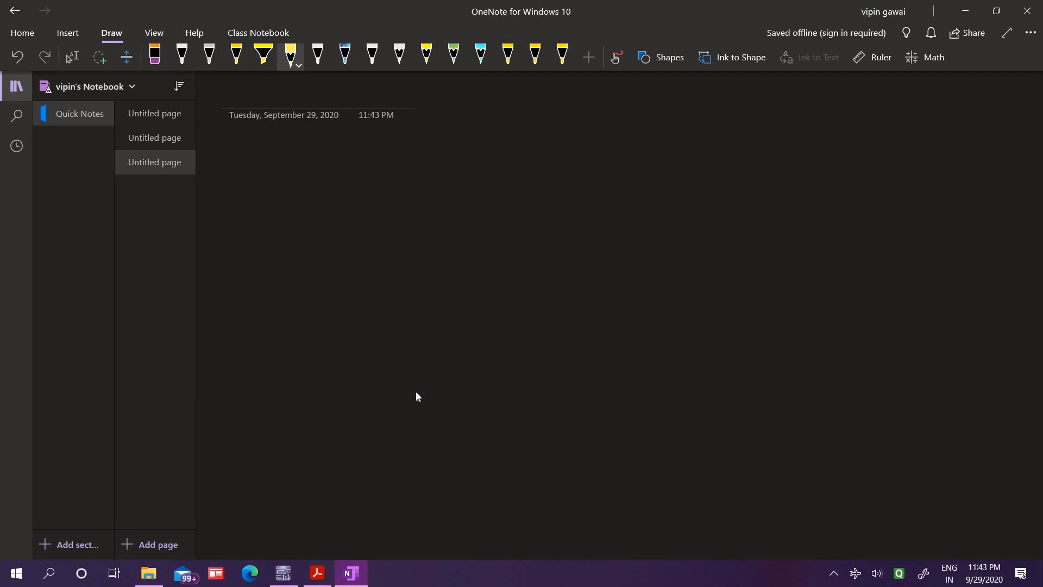
mouse_move(293, 144)
mouse_down()
mouse_move(286, 160)
mouse_move(296, 158)
mouse_up()
drag(291, 151, 307, 150)
mouse_move(388, 142)
mouse_down()
mouse_move(381, 158)
mouse_move(404, 146)
mouse_up()
drag(472, 136, 469, 146)
drag(471, 136, 527, 162)
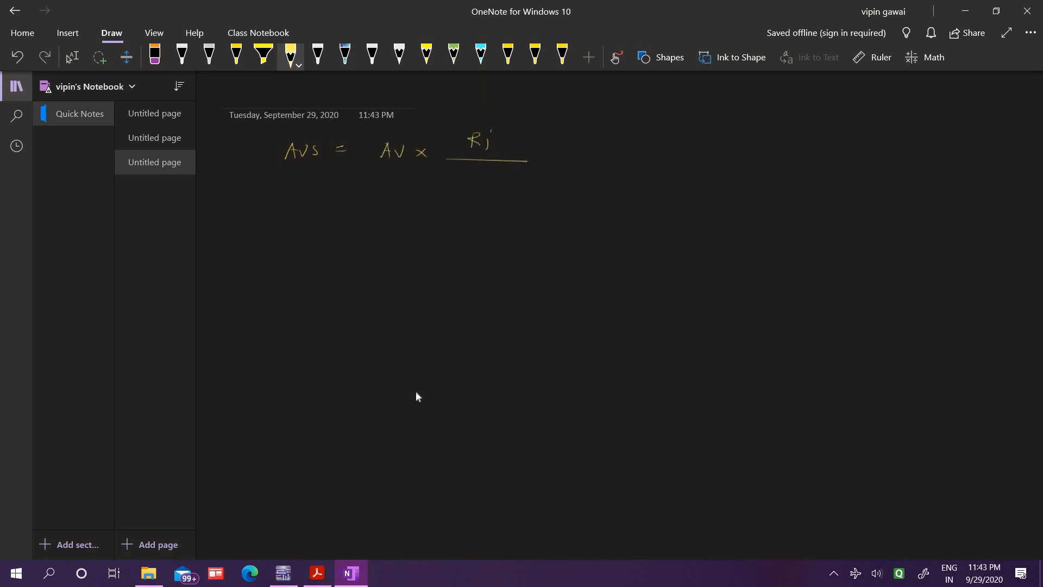
Finish the AVS formula with the denominator Ri + RSG and the result = 17.73
drag(447, 169, 457, 179)
drag(461, 172, 478, 177)
mouse_move(472, 171)
mouse_down()
mouse_move(472, 183)
mouse_move(483, 183)
mouse_up()
drag(484, 171, 516, 179)
mouse_move(586, 145)
mouse_down()
mouse_move(598, 163)
mouse_move(636, 161)
mouse_up()
click(649, 162)
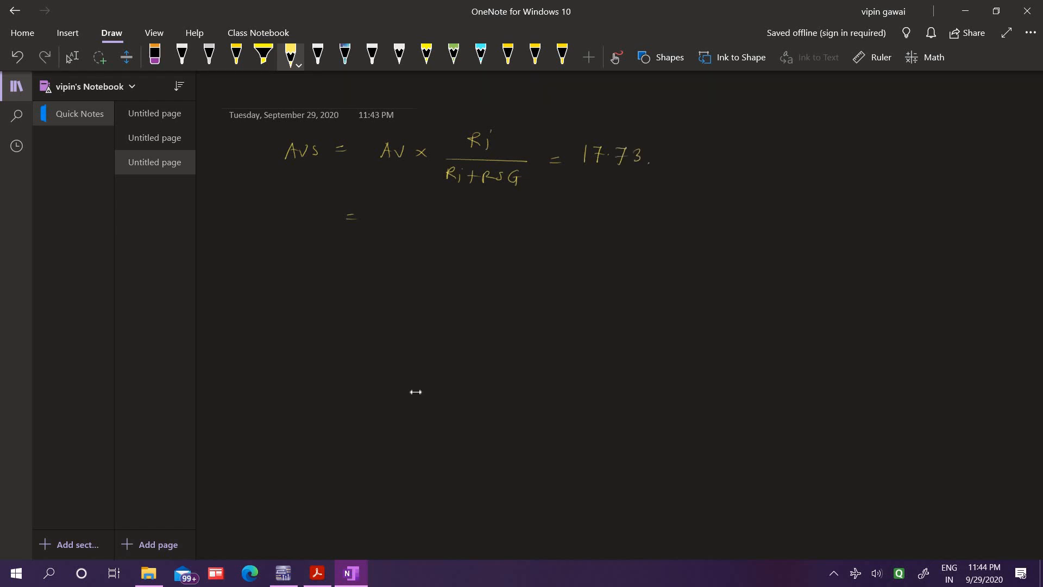
Go back to the second page and tick the 18.06 result of item 2 with the pen
click(155, 138)
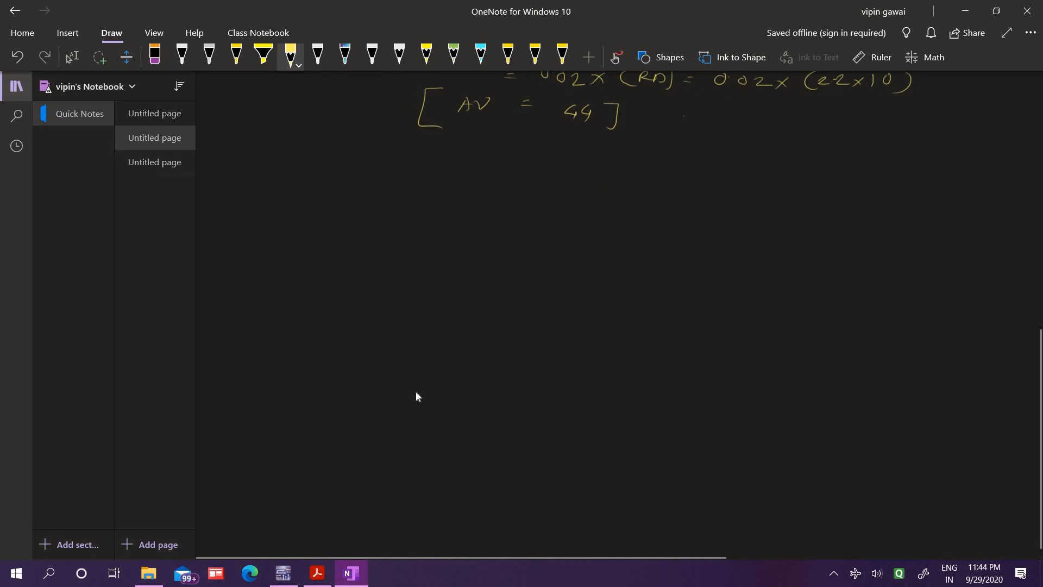
scroll(415, 390, up, 10)
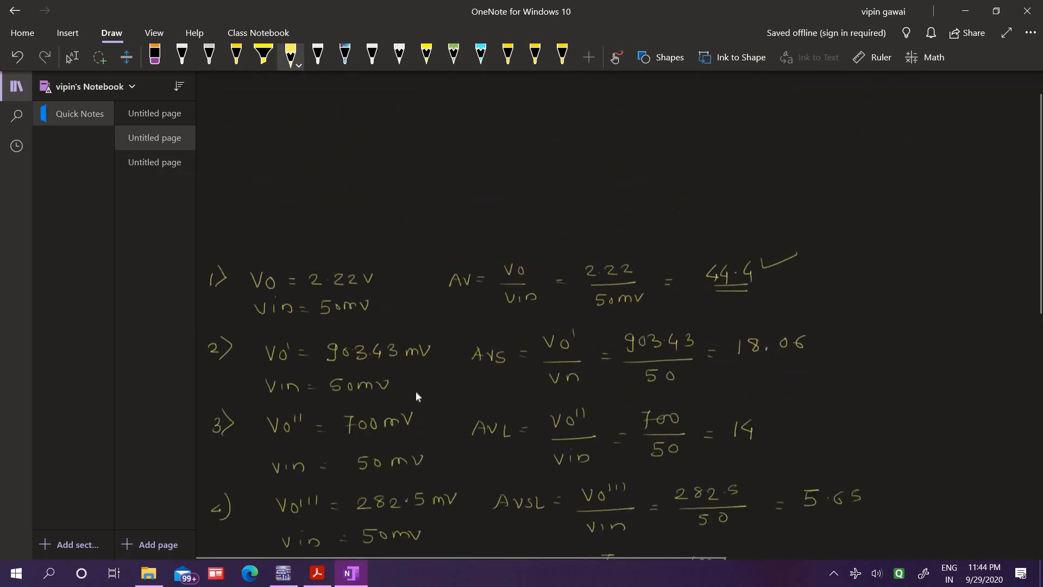
scroll(662, 341, down, 3)
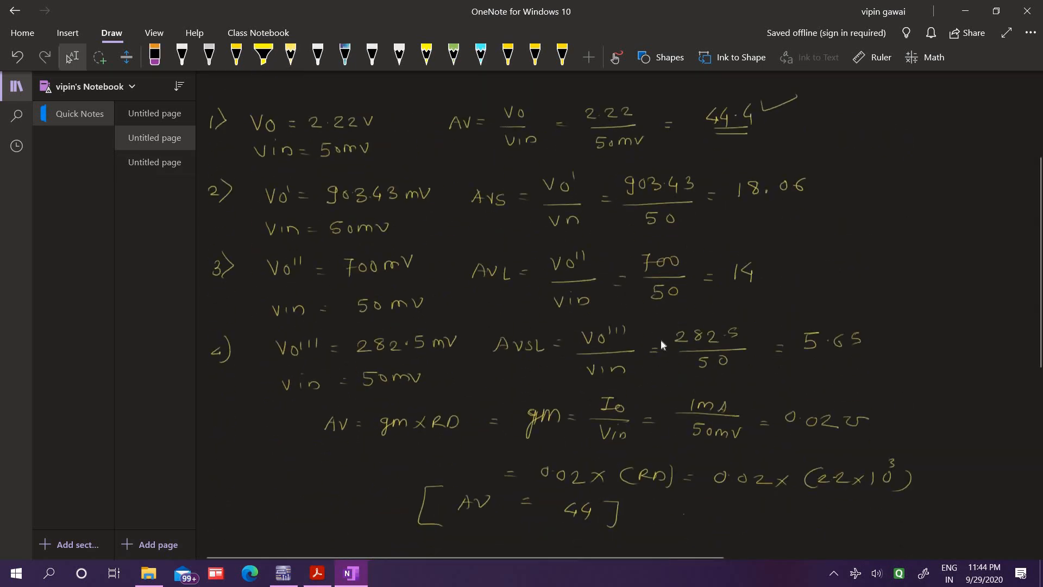
drag(822, 175, 855, 184)
click(291, 54)
On the third page, write AVL = AV × RL/(RL + RO) = 13.75 below the AVS formula
click(155, 162)
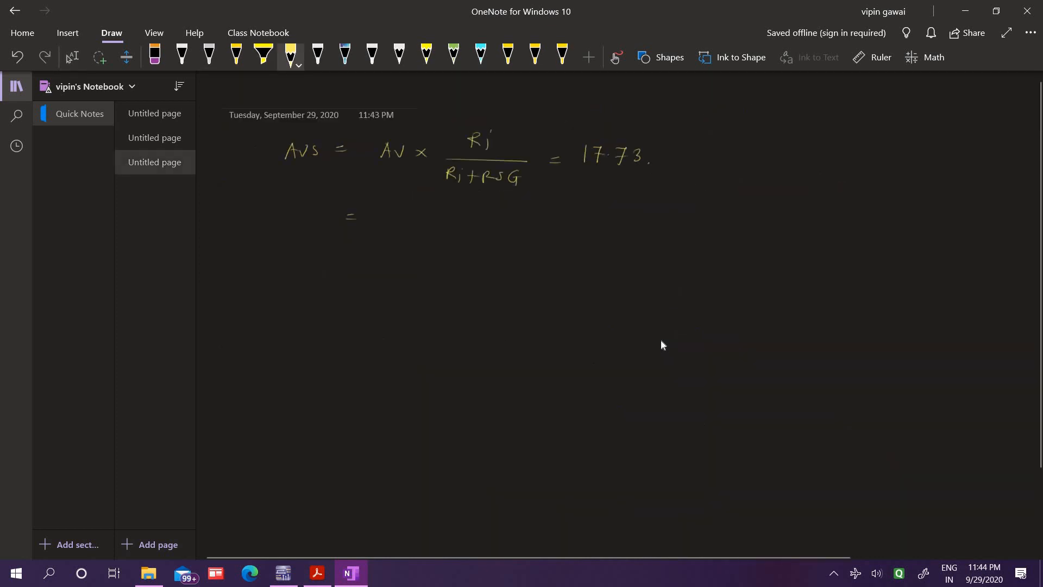
mouse_move(273, 224)
mouse_down()
mouse_move(294, 216)
mouse_move(307, 229)
mouse_up()
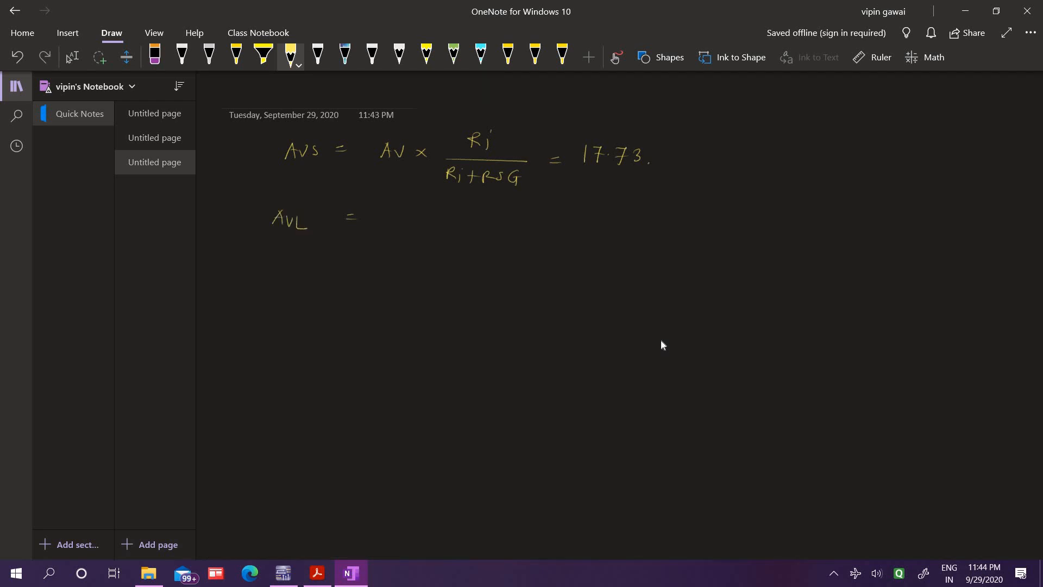
mouse_move(383, 225)
mouse_down()
mouse_move(405, 216)
mouse_move(418, 227)
mouse_up()
mouse_move(475, 207)
mouse_down()
mouse_move(473, 221)
mouse_move(487, 218)
mouse_up()
drag(493, 207, 529, 227)
mouse_move(450, 253)
mouse_down()
mouse_move(458, 243)
mouse_move(462, 255)
mouse_up()
mouse_move(468, 244)
mouse_down()
mouse_move(476, 254)
mouse_move(496, 245)
mouse_up()
drag(501, 239, 502, 250)
drag(502, 239, 525, 244)
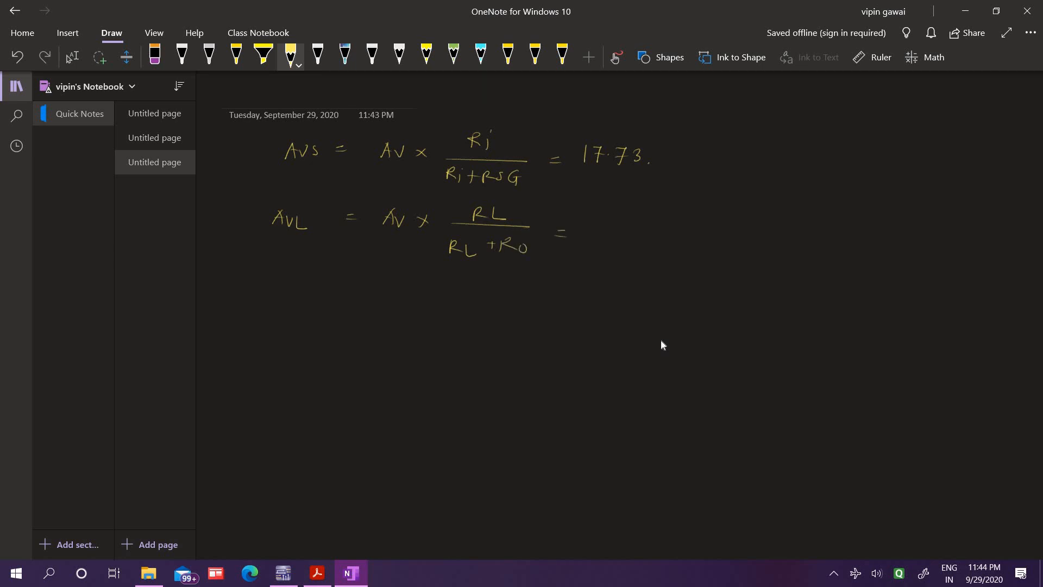
mouse_move(610, 223)
mouse_down()
mouse_move(611, 234)
mouse_move(649, 240)
mouse_up()
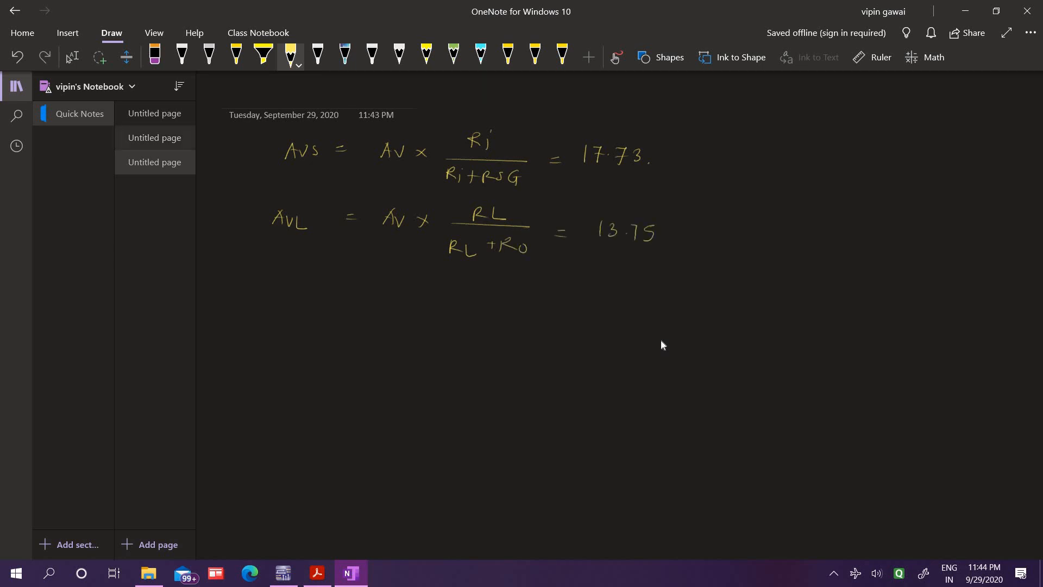
Return to the second page and tick the result 14 of item 3
click(154, 137)
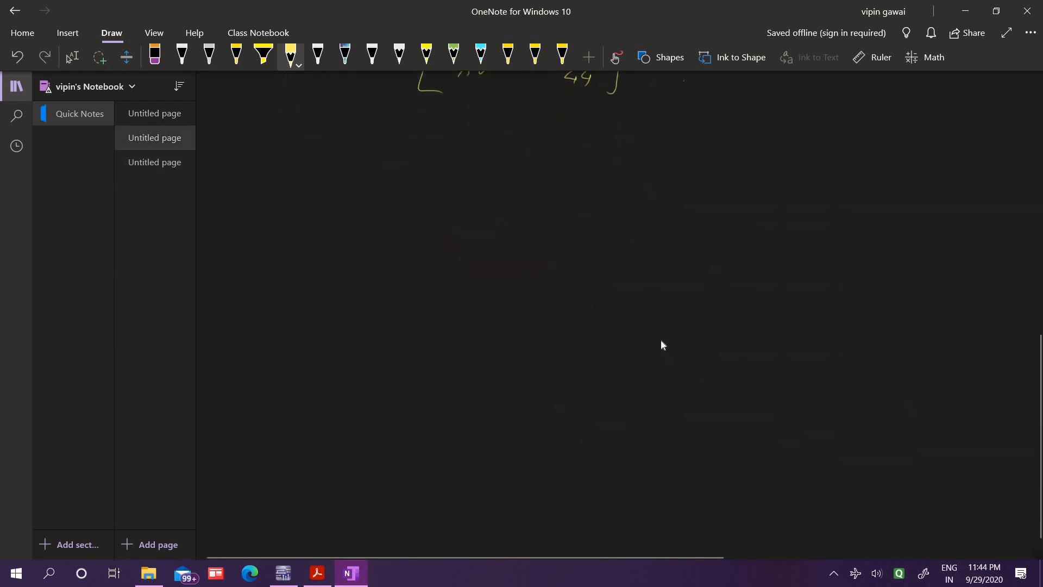
scroll(661, 341, up, 1)
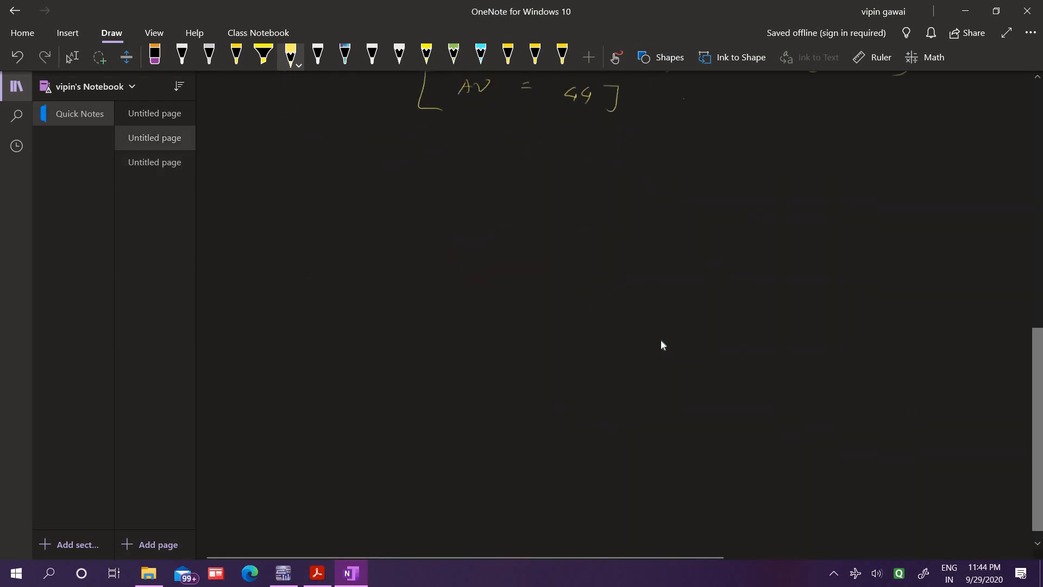
scroll(662, 345, up, 2)
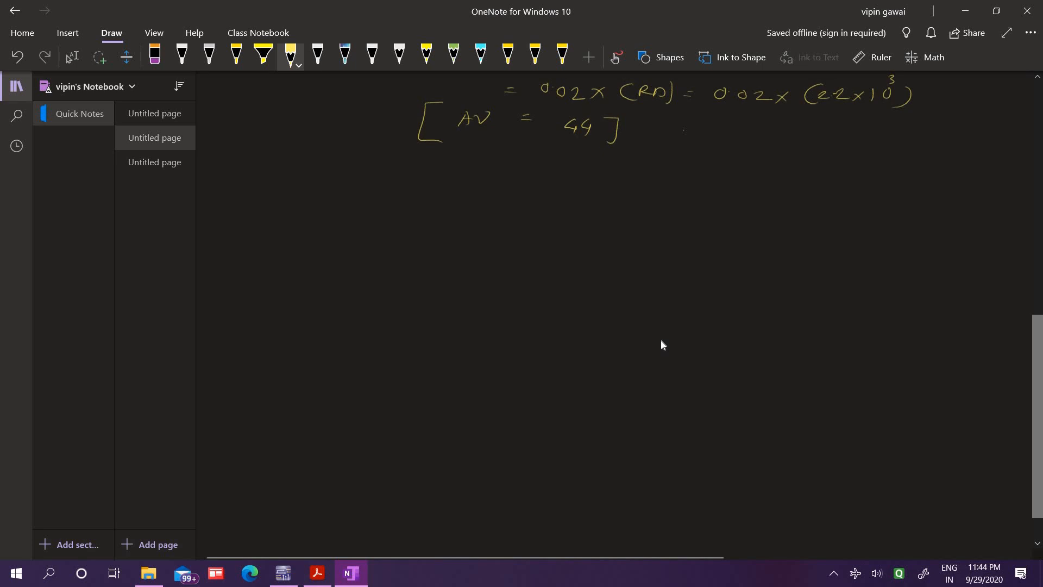
scroll(662, 344, up, 10)
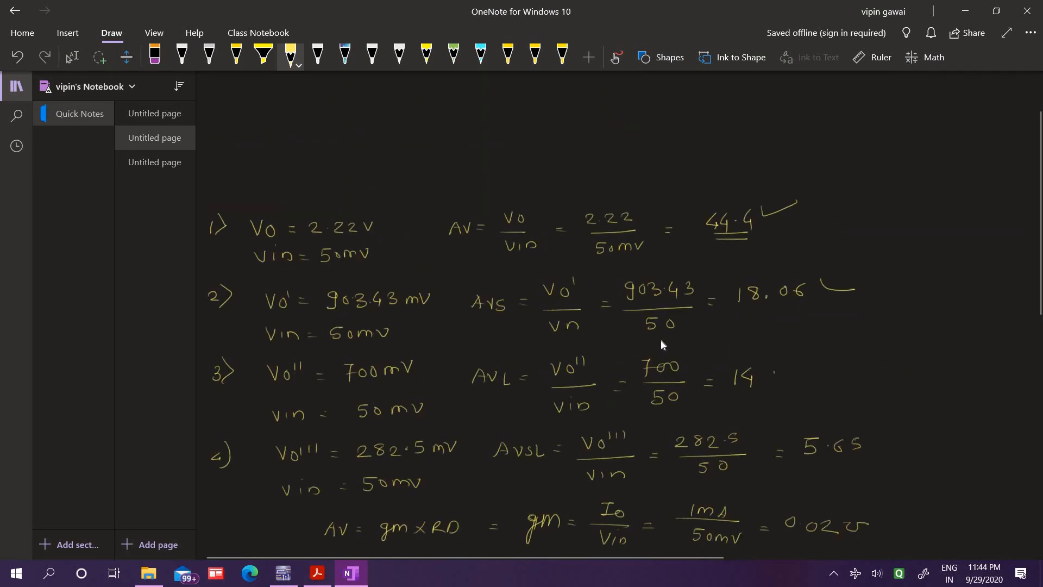
drag(774, 373, 821, 381)
On the third page, double-underline the results 13.75 and 17.73
click(155, 162)
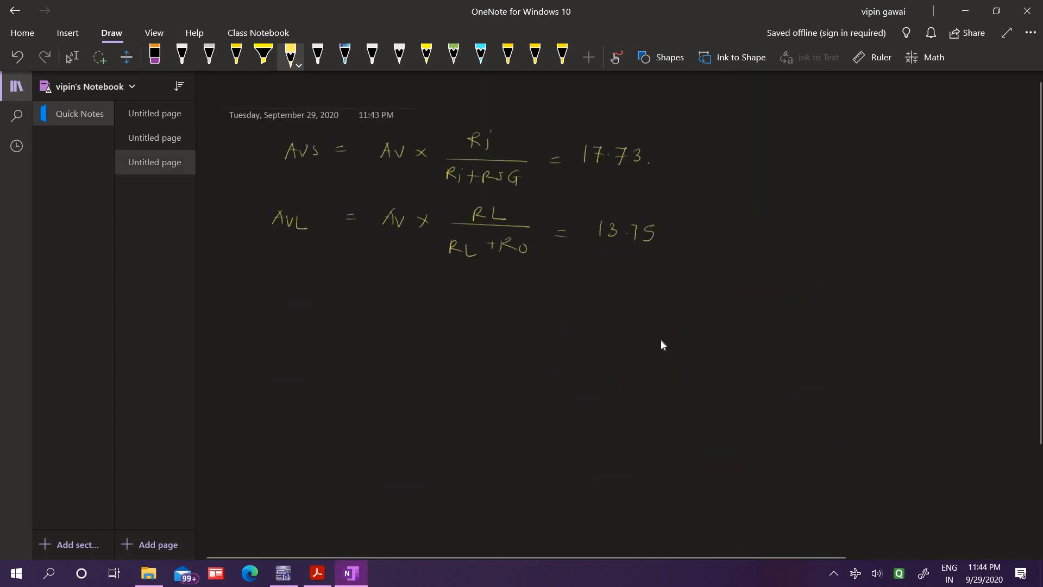
drag(593, 250, 634, 249)
drag(586, 256, 630, 253)
drag(602, 177, 638, 176)
drag(609, 181, 632, 180)
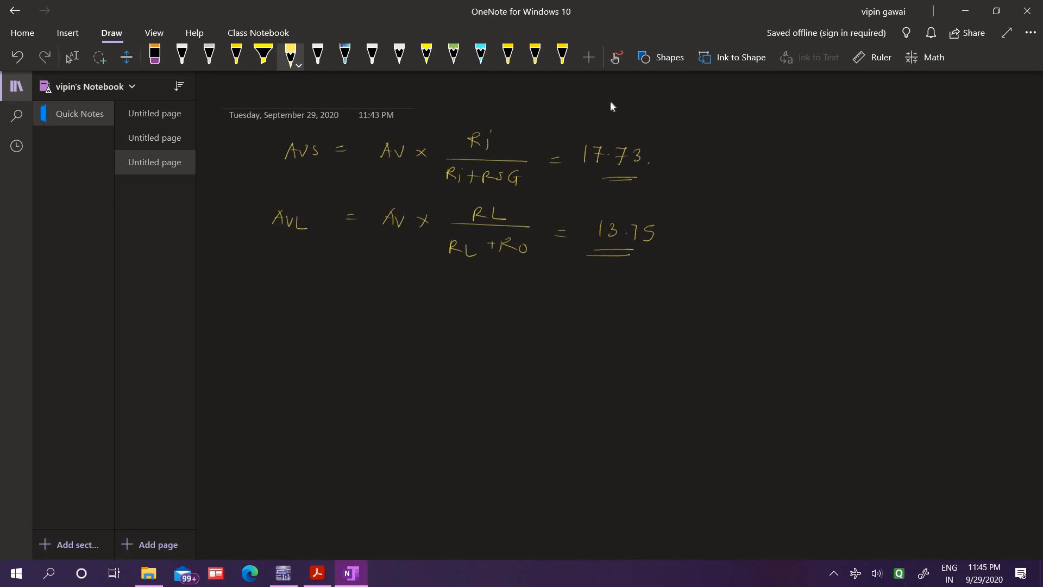
Draw two pairs of graph axes side by side below the AVL formula
drag(335, 276, 334, 501)
drag(292, 463, 549, 458)
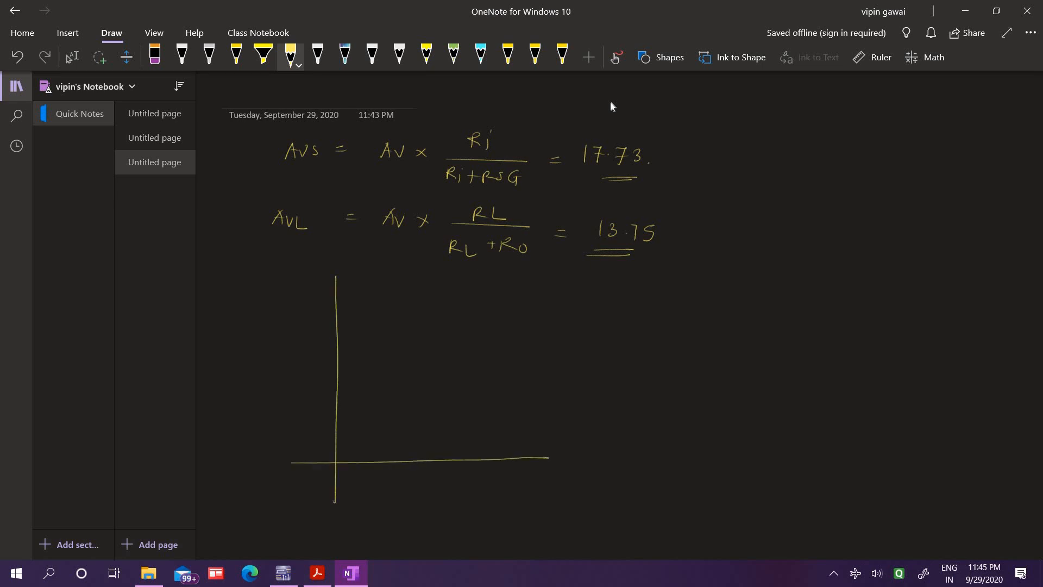
drag(694, 282, 690, 468)
drag(629, 451, 933, 476)
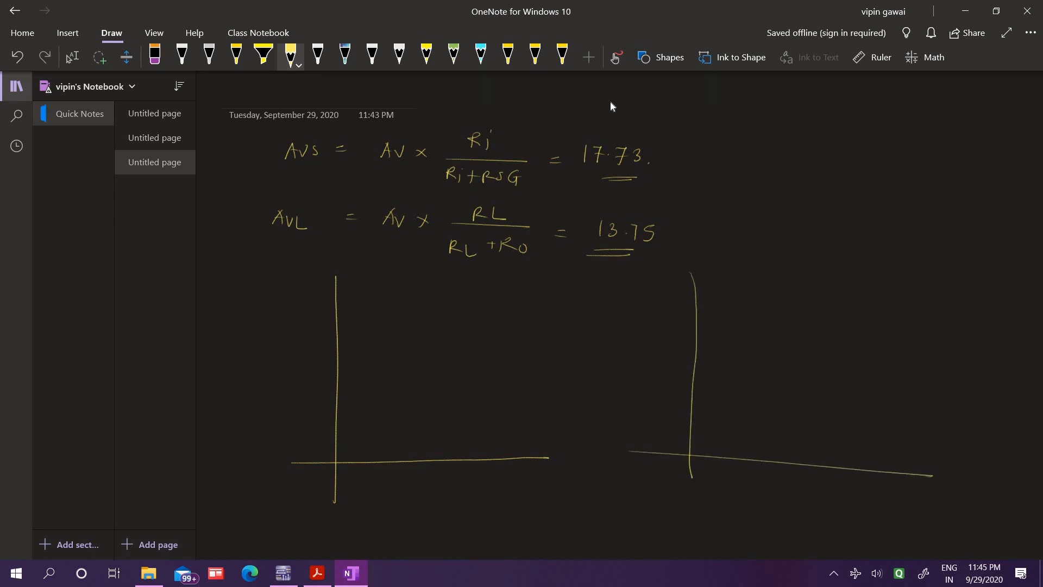
Label the first graph's vertical axis mag, underlined, and the second graph's vertical axis phase
drag(222, 325, 240, 321)
mouse_move(244, 316)
mouse_down()
mouse_move(249, 326)
mouse_move(251, 313)
mouse_up()
drag(209, 339, 252, 320)
drag(626, 315, 670, 307)
Write the note i/p → o/p — 180° above the phase graph
drag(821, 231, 818, 243)
mouse_move(828, 235)
mouse_down()
mouse_move(828, 245)
mouse_move(869, 234)
mouse_up()
drag(862, 231, 891, 242)
mouse_move(901, 235)
mouse_down()
mouse_move(901, 244)
mouse_move(994, 229)
mouse_up()
drag(1003, 228, 1024, 217)
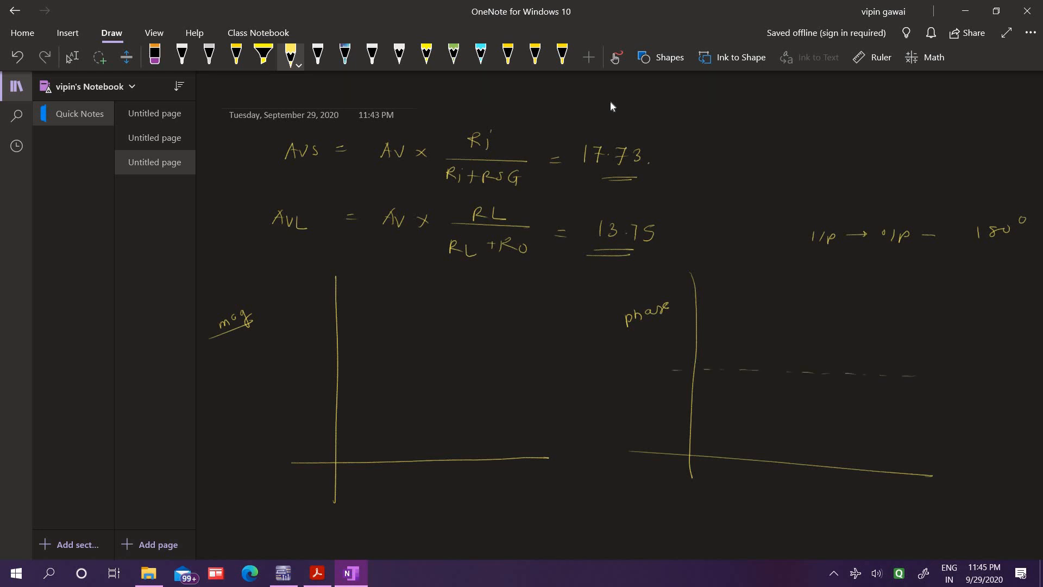
Add arrowheads to the phase graph's axes and mark 180 above and below its dashed zero line
drag(686, 281, 695, 281)
drag(923, 470, 923, 478)
drag(713, 304, 719, 312)
drag(729, 305, 729, 306)
drag(718, 436, 717, 443)
drag(726, 436, 727, 437)
Draw the frequency response curve on the magnitude graph and mark its flat span with a double arrow labelled mid freq gain
mouse_move(338, 416)
mouse_down()
mouse_move(396, 357)
mouse_move(530, 364)
mouse_move(586, 409)
mouse_up()
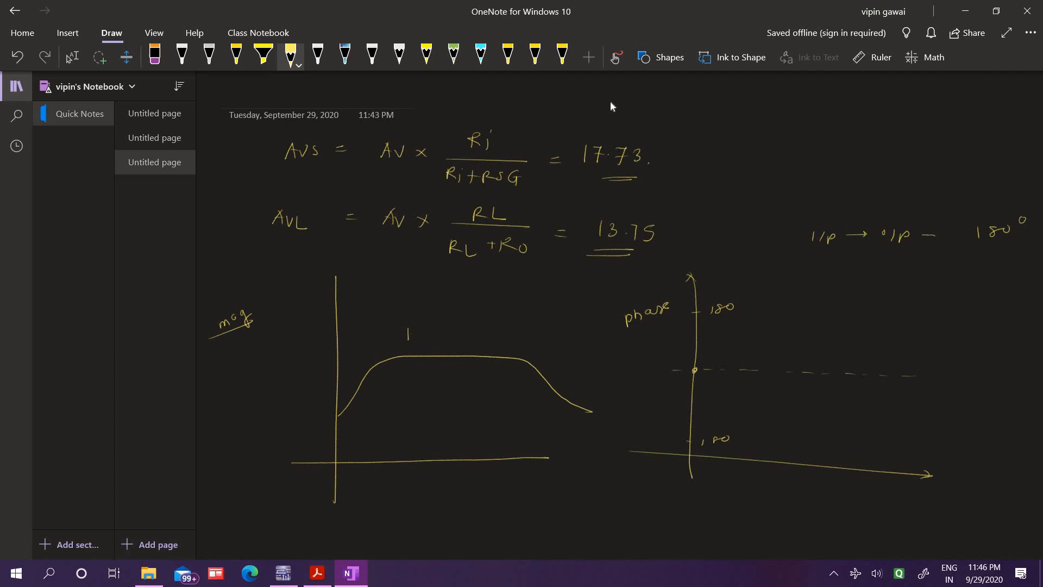
drag(410, 333, 509, 340)
drag(508, 335, 508, 343)
mouse_move(423, 330)
mouse_down()
mouse_move(443, 315)
mouse_move(547, 296)
mouse_up()
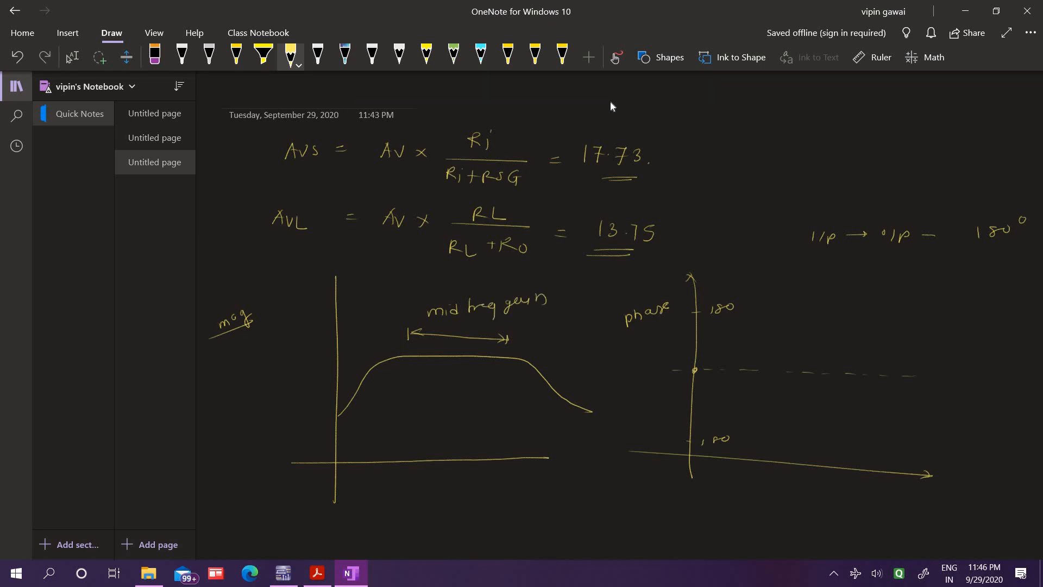
Add arrowheads to the magnitude graph's axes and label them mg and freq with underlines
drag(329, 284, 337, 284)
drag(538, 453, 539, 462)
drag(284, 326, 300, 333)
drag(311, 314, 304, 332)
mouse_move(528, 489)
mouse_down()
mouse_move(543, 477)
mouse_move(557, 503)
mouse_up()
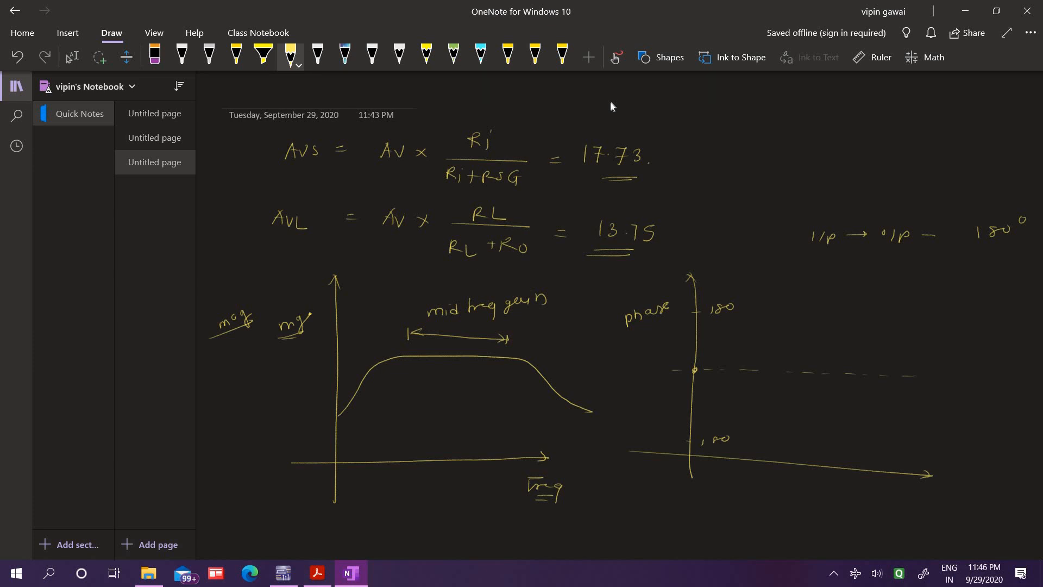
Mark 45 at the curve's flat level and write 50/100 = 0.5 beside the magnitude graph
drag(296, 351, 308, 362)
drag(231, 391, 244, 404)
drag(235, 415, 262, 402)
drag(273, 393, 285, 400)
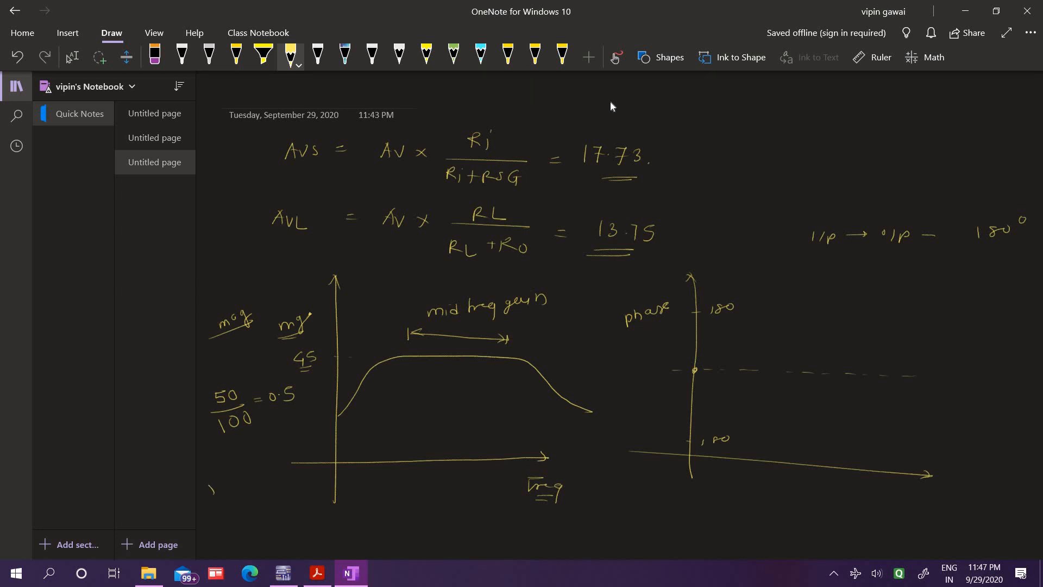
Write 10 log 0.5 and -3dB below the 0.5 ratio, underlining both
drag(229, 473, 234, 485)
mouse_move(240, 472)
mouse_down()
mouse_move(247, 490)
mouse_move(259, 460)
mouse_move(272, 459)
mouse_up()
click(265, 462)
drag(275, 445, 279, 442)
drag(221, 501, 283, 475)
mouse_move(256, 523)
mouse_down()
mouse_move(278, 505)
mouse_move(279, 515)
mouse_up()
drag(248, 537, 282, 530)
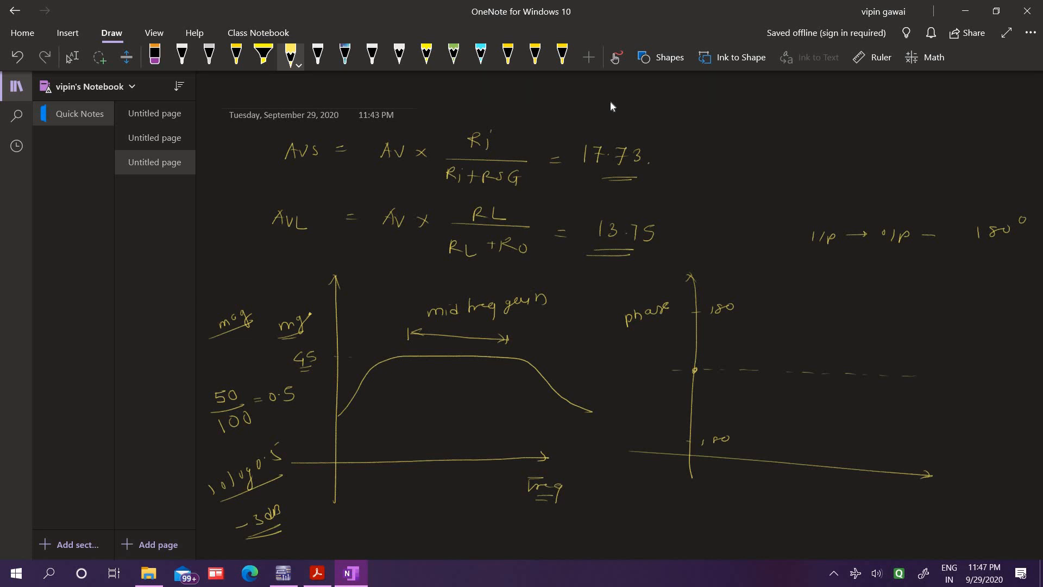
Write 0.707 = 1/√2 below the phase graph with 0.707 double-underlined
mouse_move(637, 509)
mouse_down()
mouse_move(659, 521)
mouse_move(673, 511)
mouse_up()
drag(683, 510, 677, 538)
drag(773, 505, 808, 507)
mouse_move(779, 512)
mouse_down()
mouse_move(774, 525)
mouse_move(800, 528)
mouse_up()
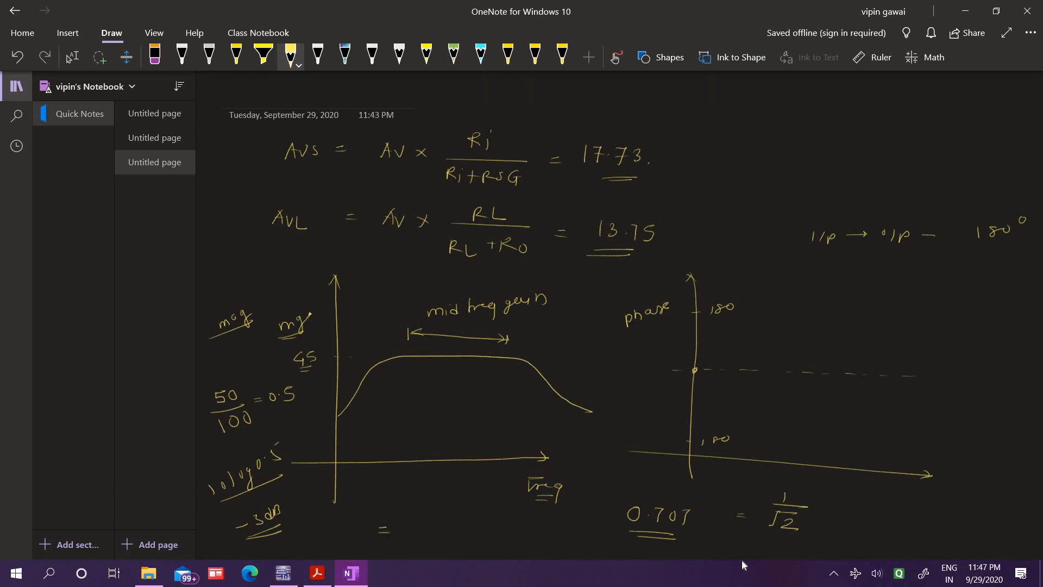
Write = 45 × .707 = 31.5 below the magnitude graph and underline 31.5
drag(406, 516, 408, 531)
drag(415, 517, 413, 530)
mouse_move(427, 518)
mouse_down()
mouse_move(436, 528)
mouse_move(427, 528)
mouse_move(459, 518)
mouse_move(465, 528)
mouse_up()
click(446, 522)
drag(486, 521, 507, 529)
drag(545, 523, 541, 535)
drag(520, 542, 542, 540)
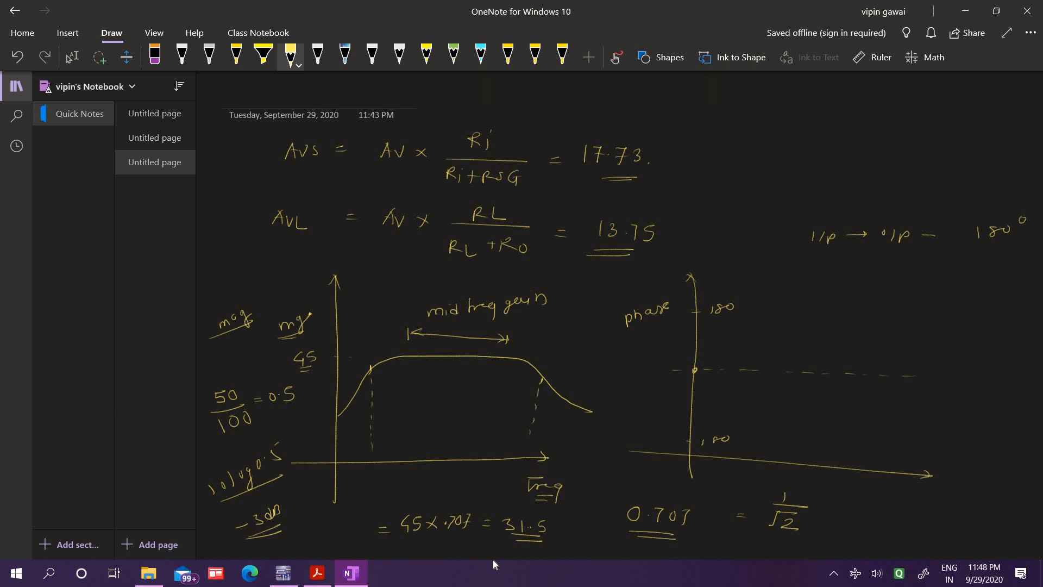
Label the cutoff points on the magnitude graph's frequency axis FL and FH
drag(367, 473, 367, 483)
drag(367, 474, 378, 473)
drag(367, 478, 397, 483)
drag(504, 470, 504, 481)
drag(504, 471, 510, 480)
drag(514, 471, 514, 480)
drag(510, 476, 514, 476)
Write V/VO or P/PO beside the phase graph and underline the ratios
mouse_move(904, 276)
mouse_down()
mouse_move(911, 291)
mouse_move(919, 276)
mouse_move(933, 298)
mouse_move(919, 310)
mouse_up()
drag(927, 309, 967, 303)
mouse_move(971, 304)
mouse_down()
mouse_move(1005, 295)
mouse_move(1004, 284)
mouse_up()
mouse_move(991, 298)
mouse_down()
mouse_move(1022, 298)
mouse_move(996, 325)
mouse_move(1015, 313)
mouse_up()
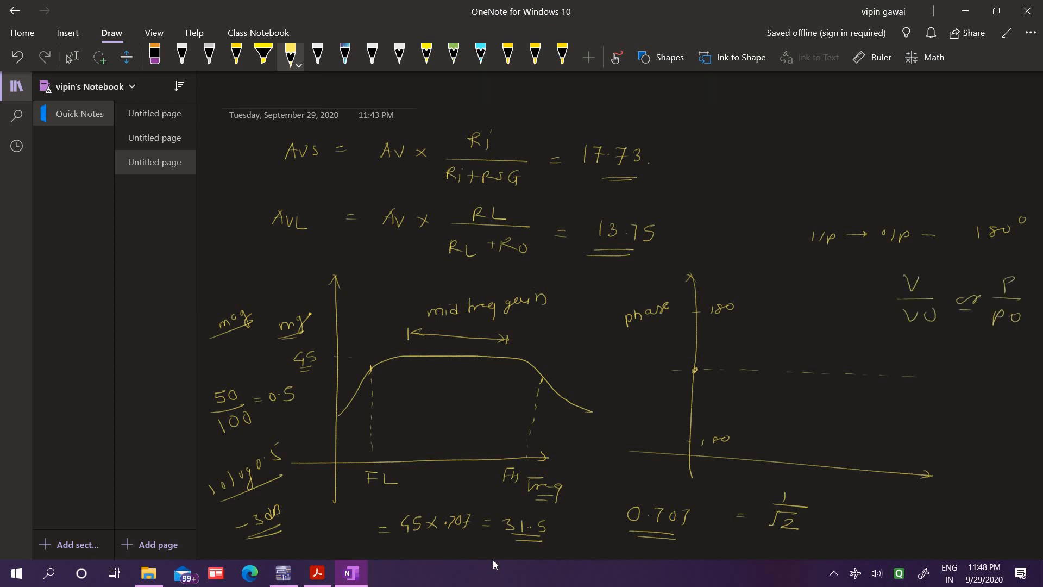
mouse_move(918, 331)
mouse_down()
mouse_move(1001, 336)
mouse_move(1003, 345)
mouse_up()
Write -3/20 = 0.707 above the 180° note and underline 0.707
mouse_move(760, 104)
mouse_down()
mouse_move(791, 118)
mouse_move(818, 112)
mouse_up()
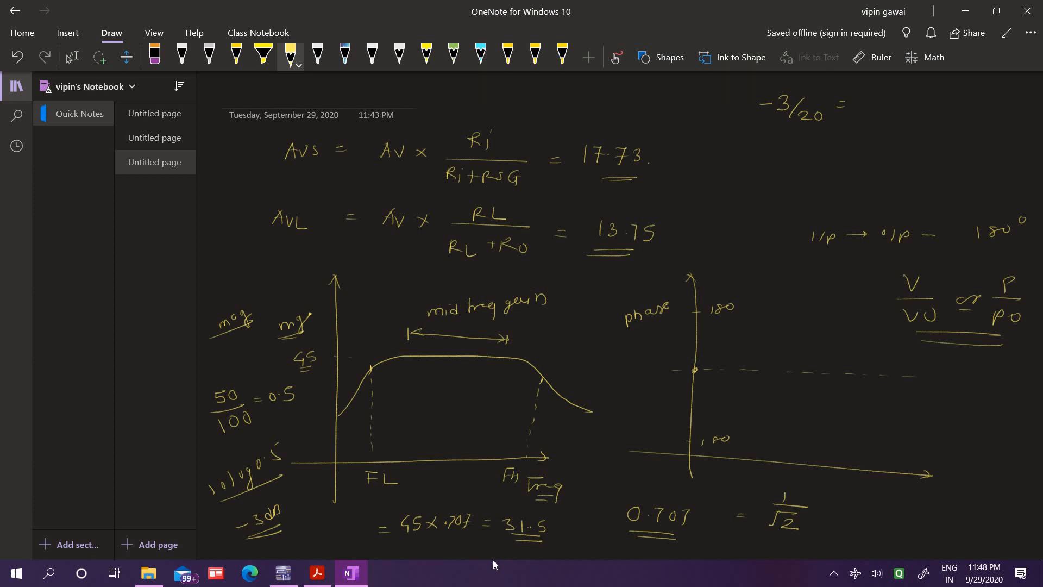
drag(858, 135, 885, 144)
drag(905, 134, 911, 162)
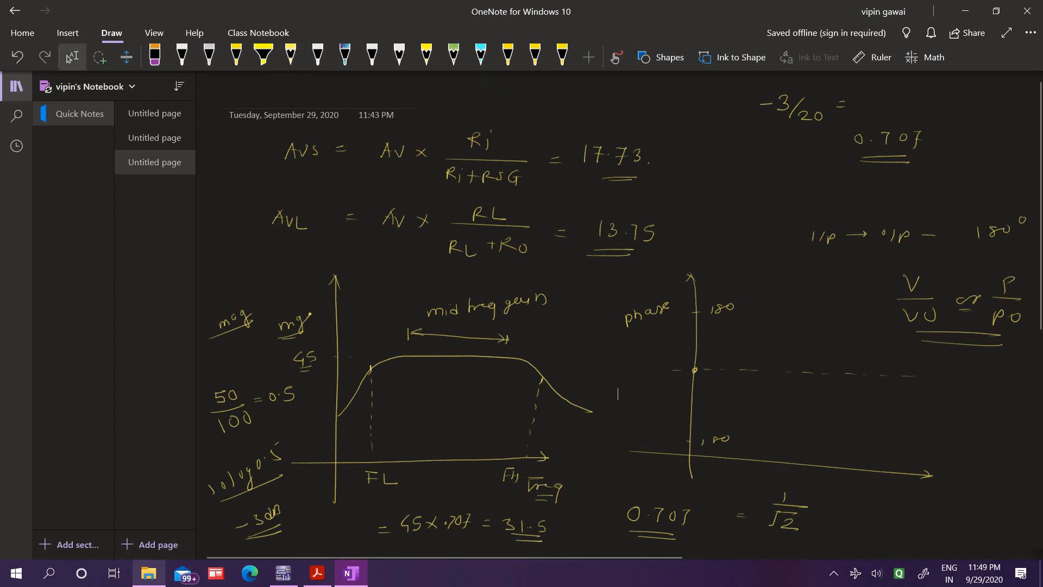
Switch to Multisim and set capacitor C1's capacitance to 100 µF
click(283, 575)
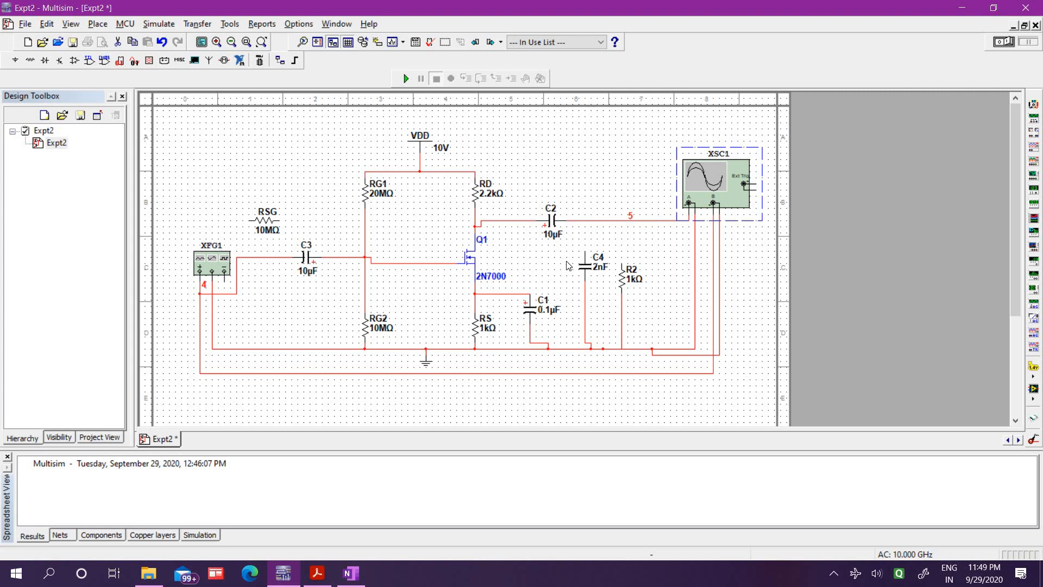
click(544, 309)
double_click(544, 309)
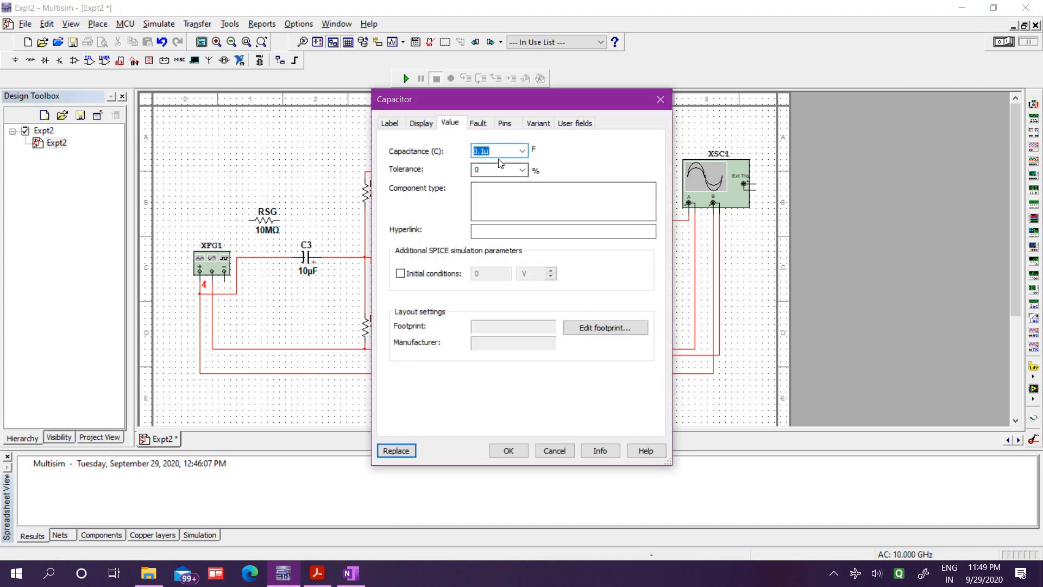
text(0.1u)
key(BackSpace)
key(BackSpace)
key(BackSpace)
key(BackSpace)
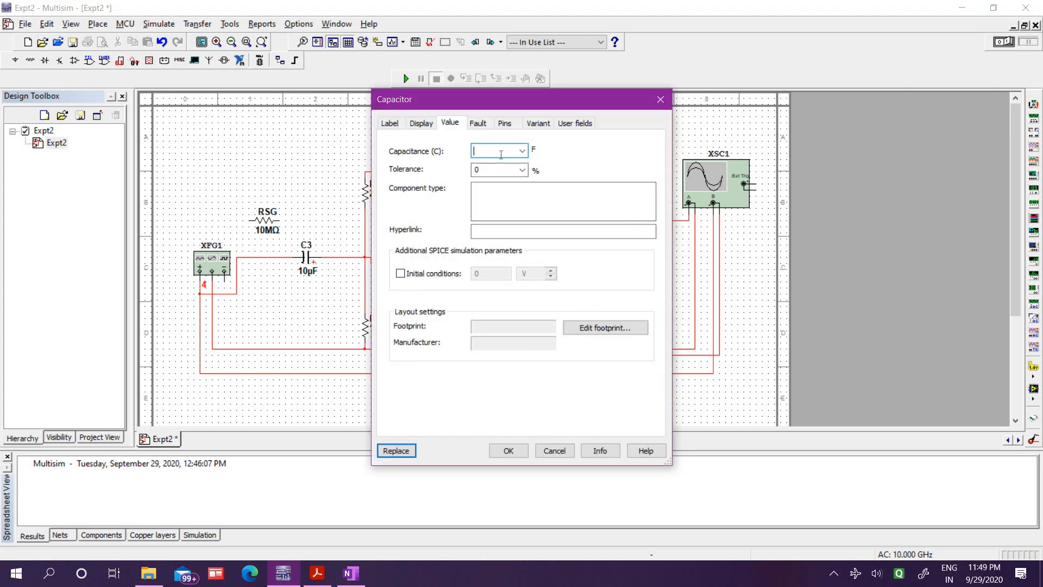
text(100u)
click(498, 455)
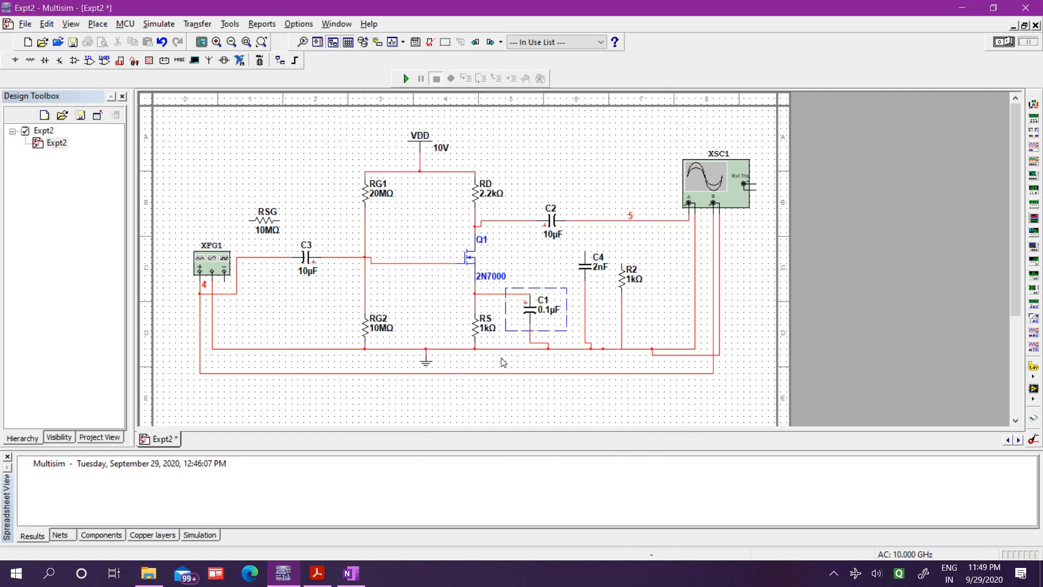
Run an AC analysis of the circuit with V(5)/V(4) as the output variable
click(159, 24)
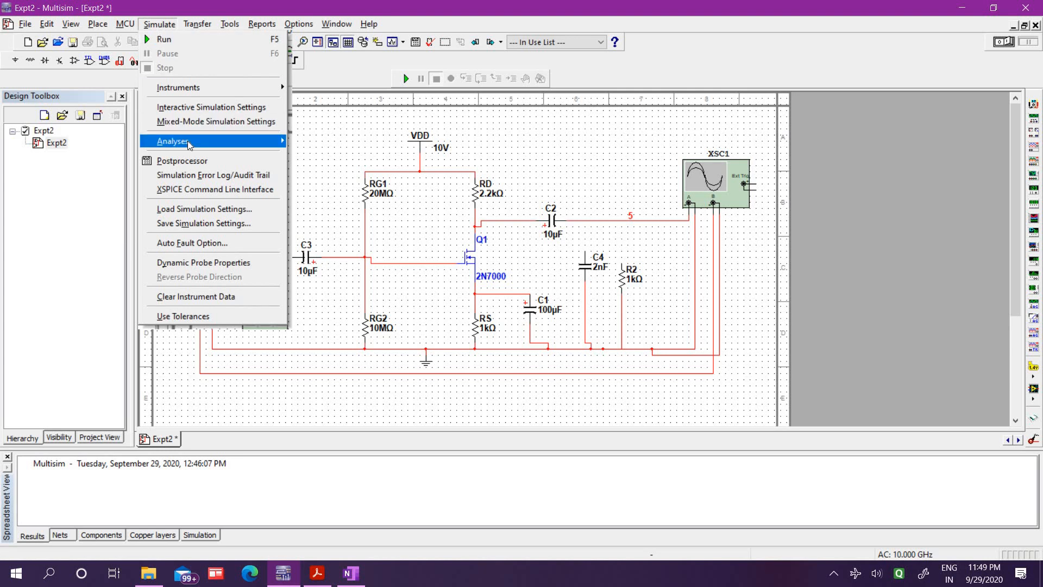
mouse_move(180, 142)
click(345, 155)
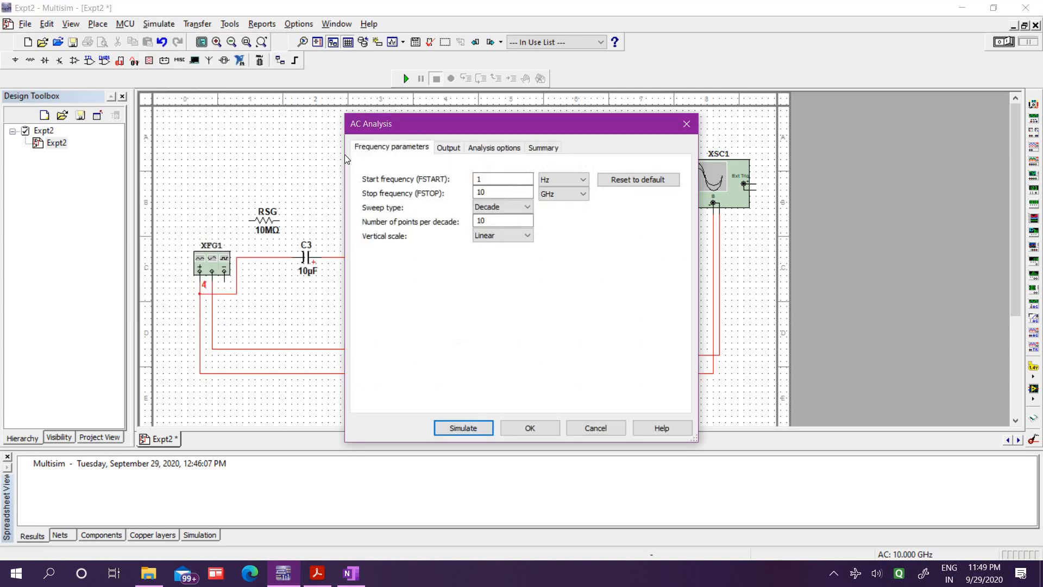
click(445, 150)
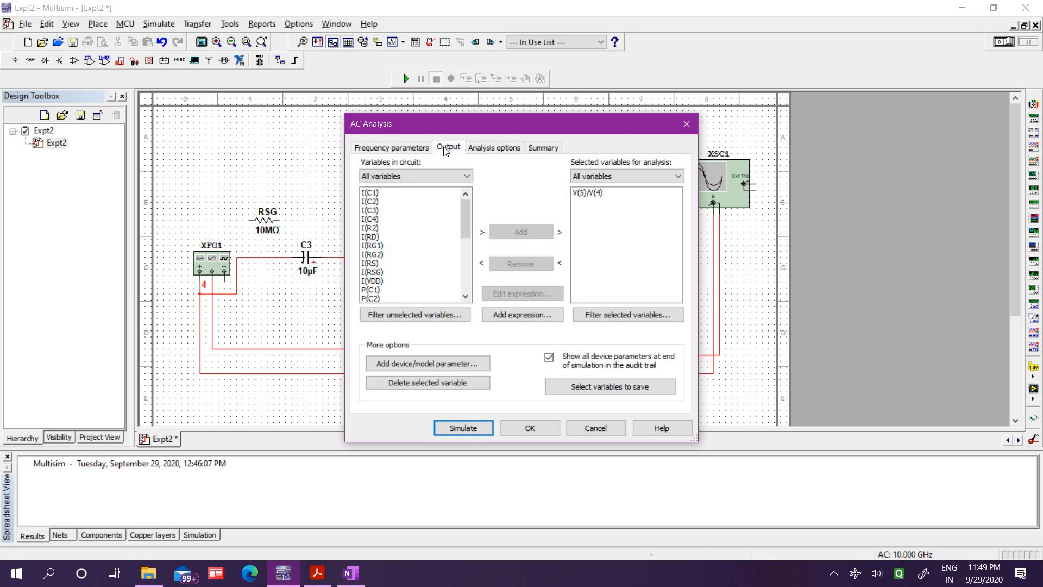
click(591, 194)
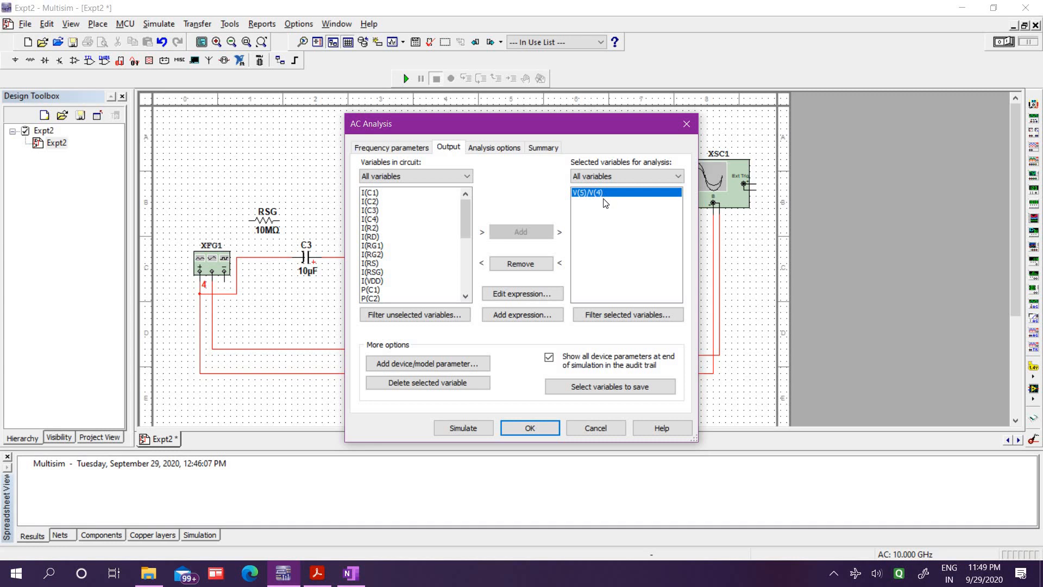
drag(605, 130, 607, 330)
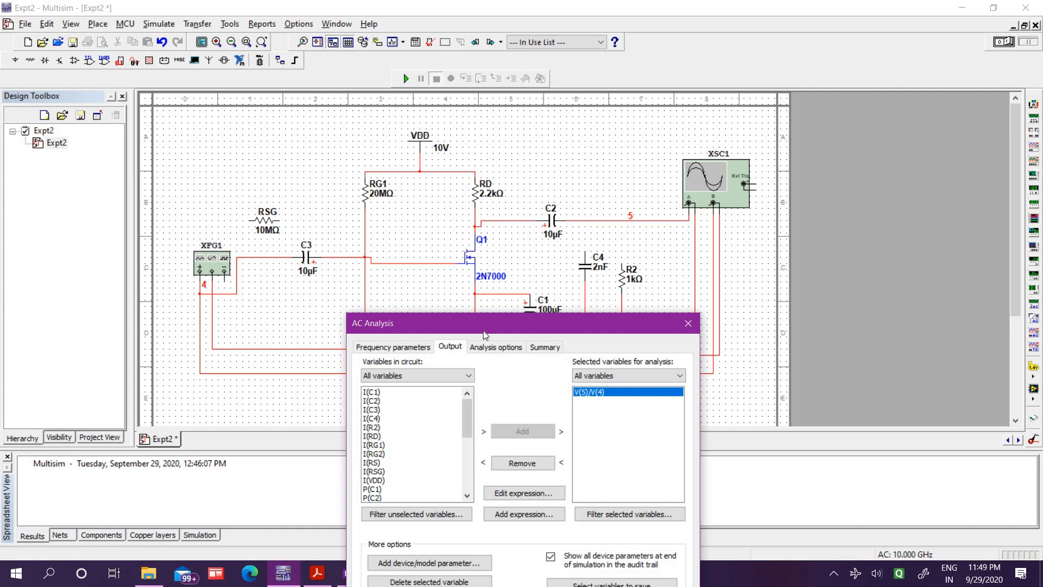
drag(484, 331, 404, 133)
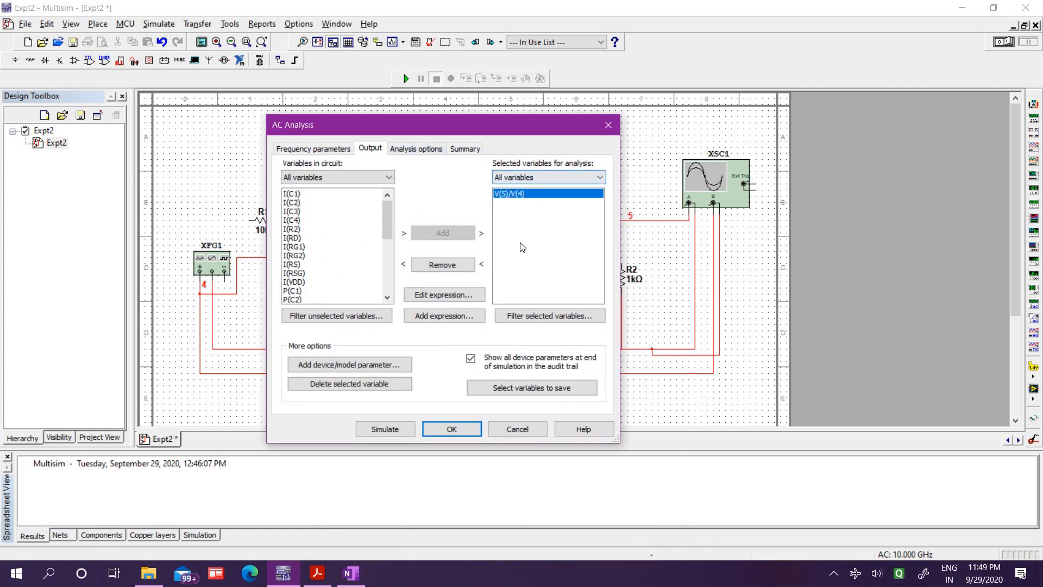
drag(536, 122, 555, 100)
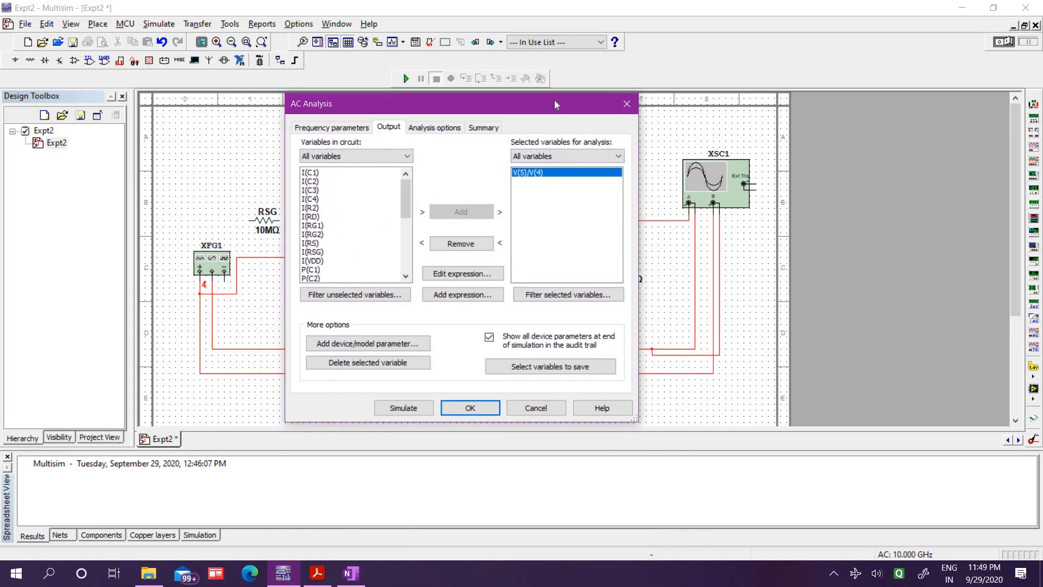
click(415, 408)
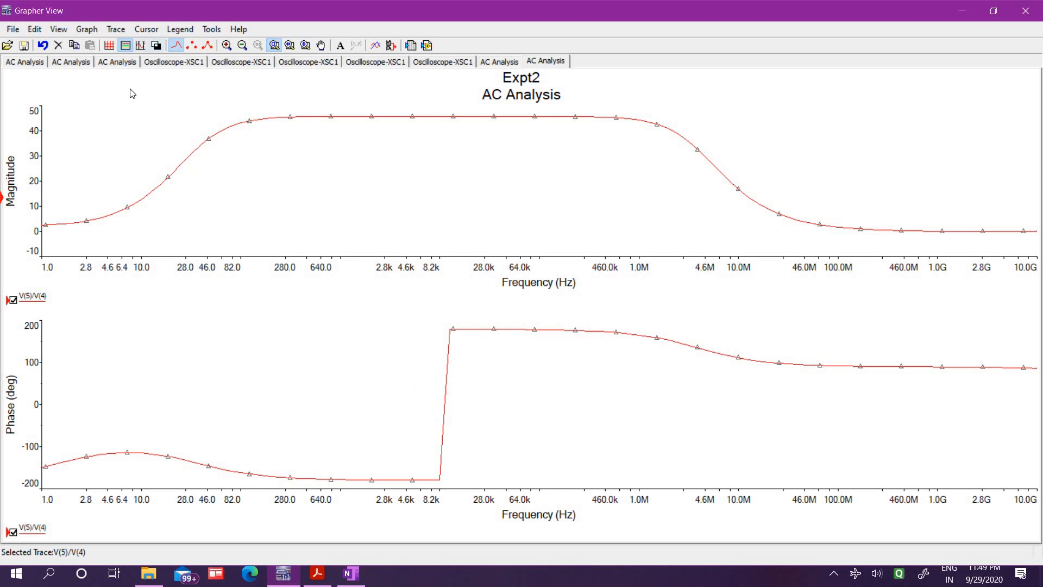
Show the cursors on the magnitude plot and place them on the flat mid-band at about 1.17 kHz and 63.4 kHz to read the gain
click(140, 45)
drag(189, 117, 436, 116)
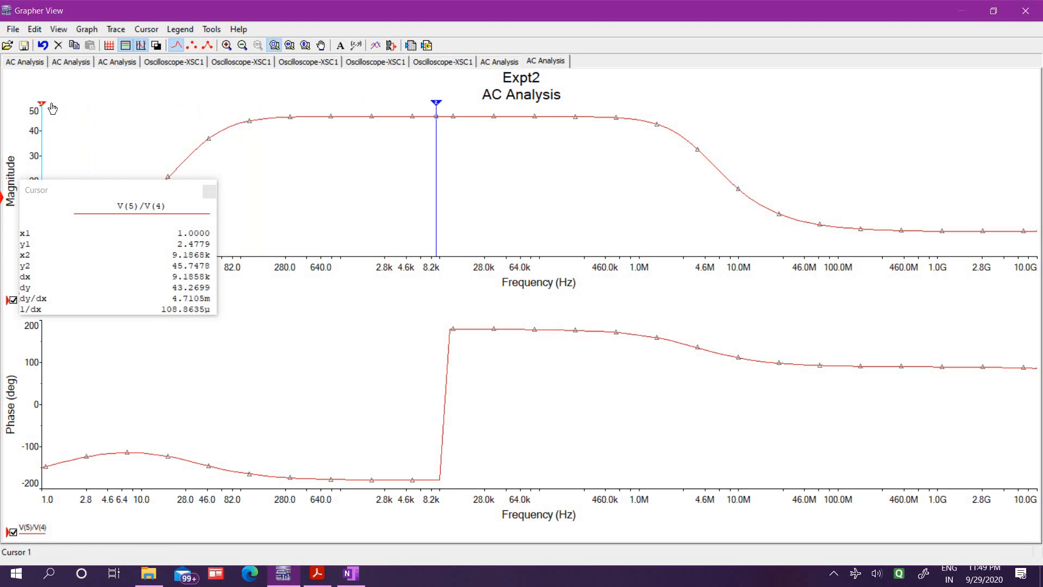
drag(45, 104, 347, 106)
drag(97, 191, 759, 115)
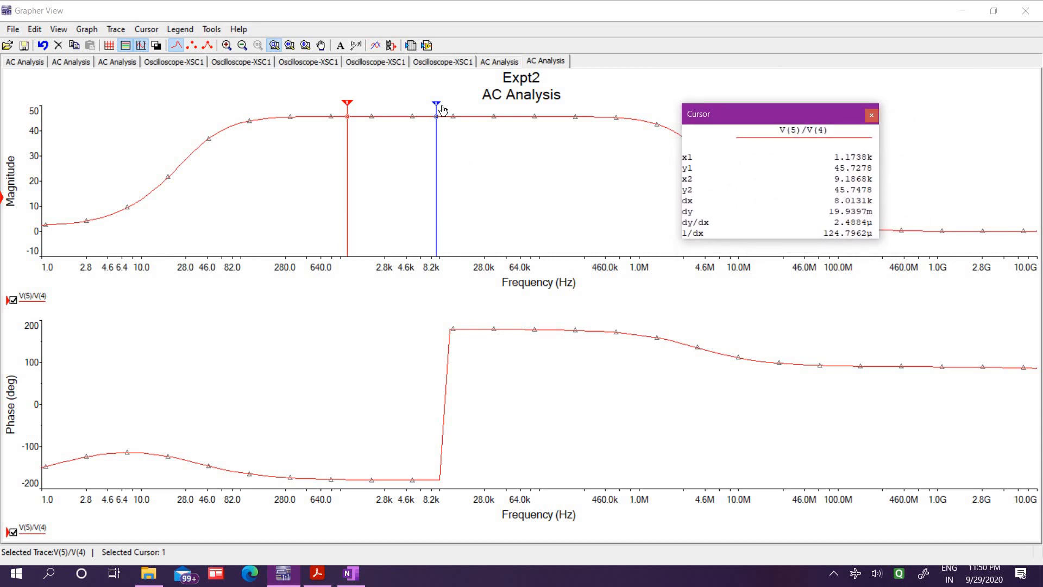
drag(443, 111, 479, 131)
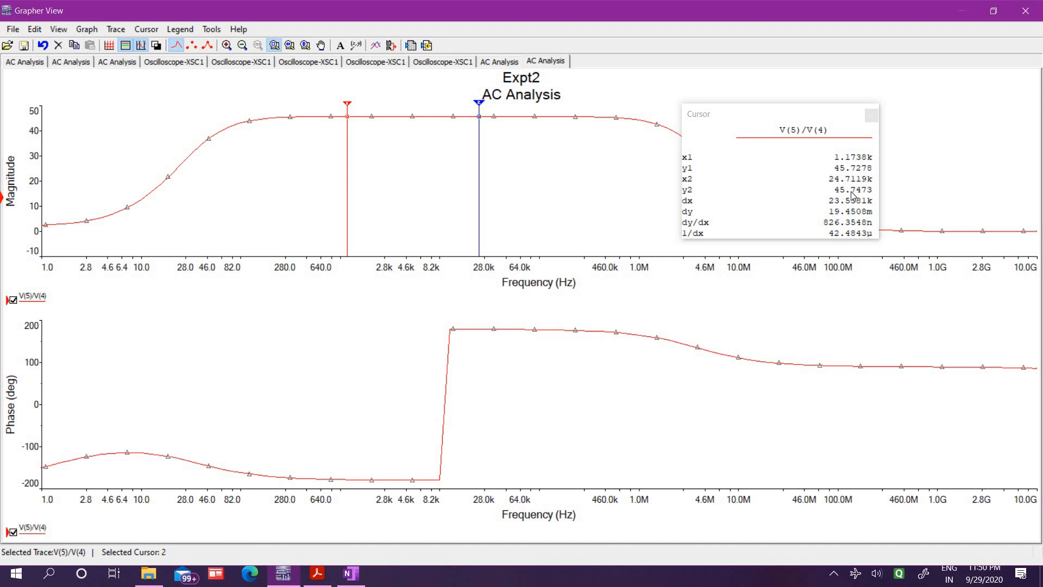
drag(478, 108, 520, 105)
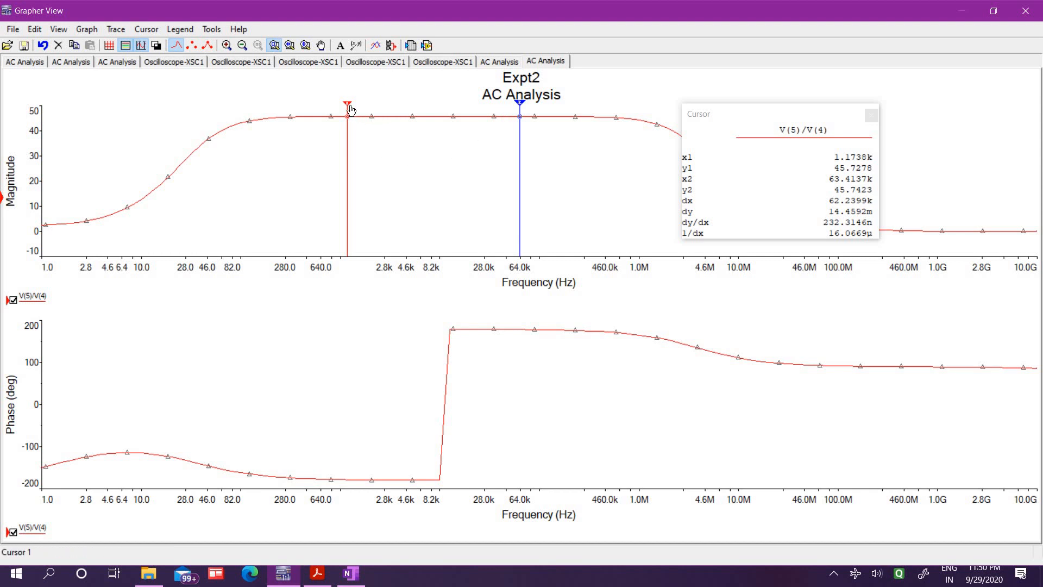
Move the magnitude cursors to the lower and upper cutoff points, at about 33.2 Hz and 4.2 MHz
drag(346, 104, 195, 205)
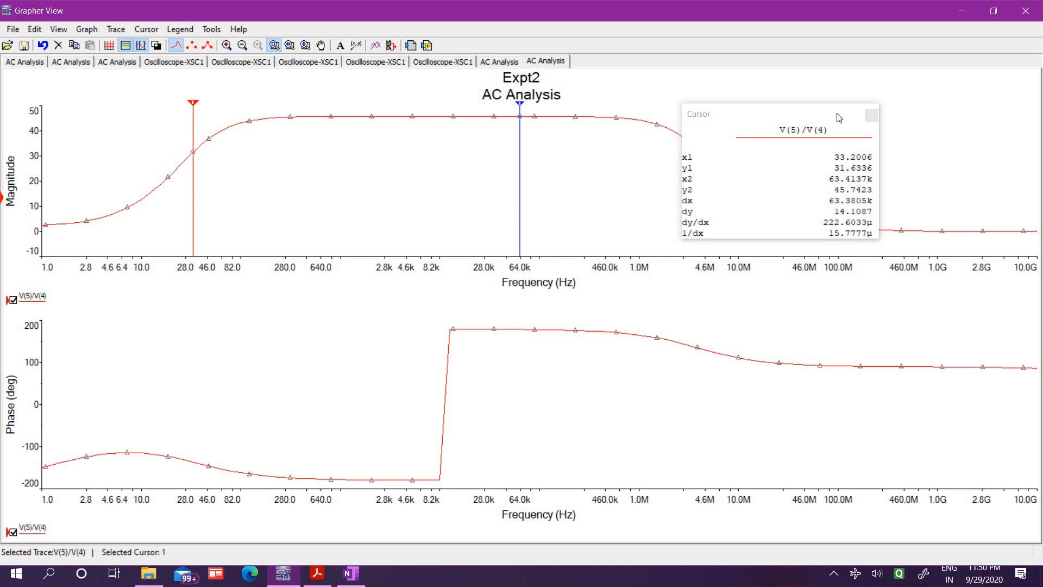
drag(777, 113, 964, 90)
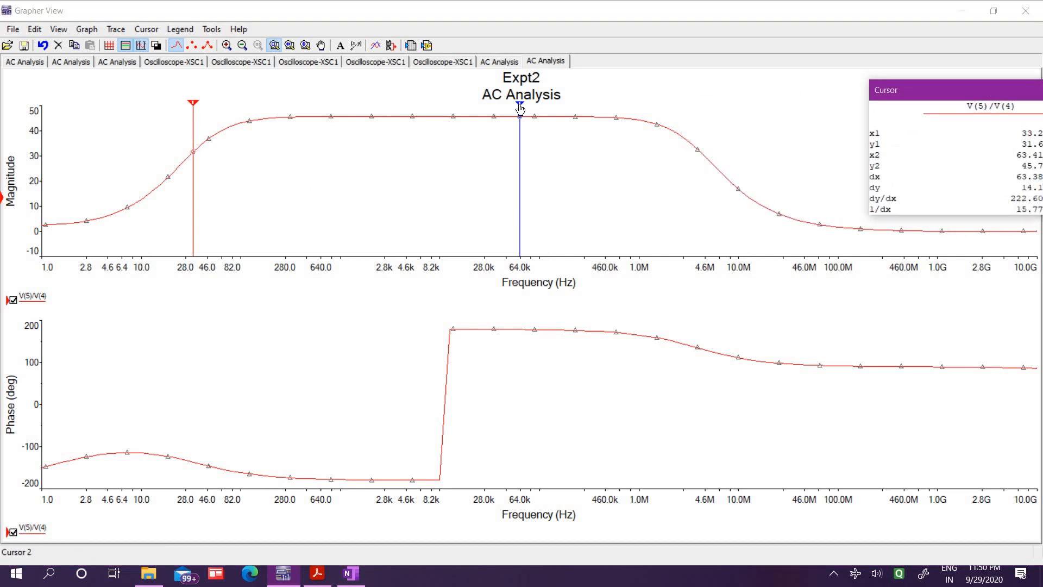
drag(520, 111, 637, 114)
drag(957, 97, 427, 125)
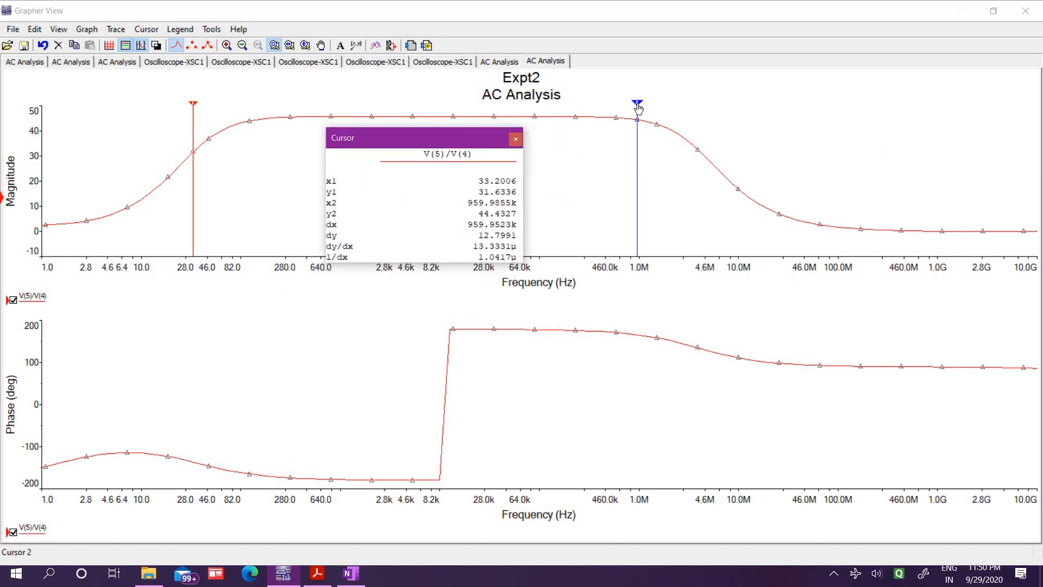
drag(636, 103, 702, 136)
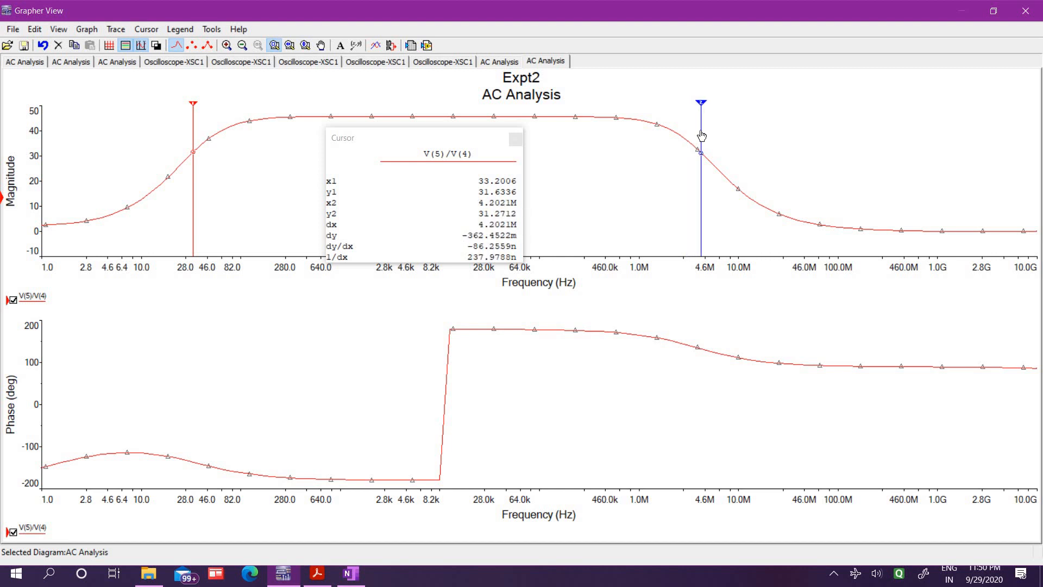
click(702, 135)
Show the cursors on the phase plot and read the phase on both sides of its jump, at about 9.78 kHz and 12.78 kHz
click(302, 422)
click(141, 45)
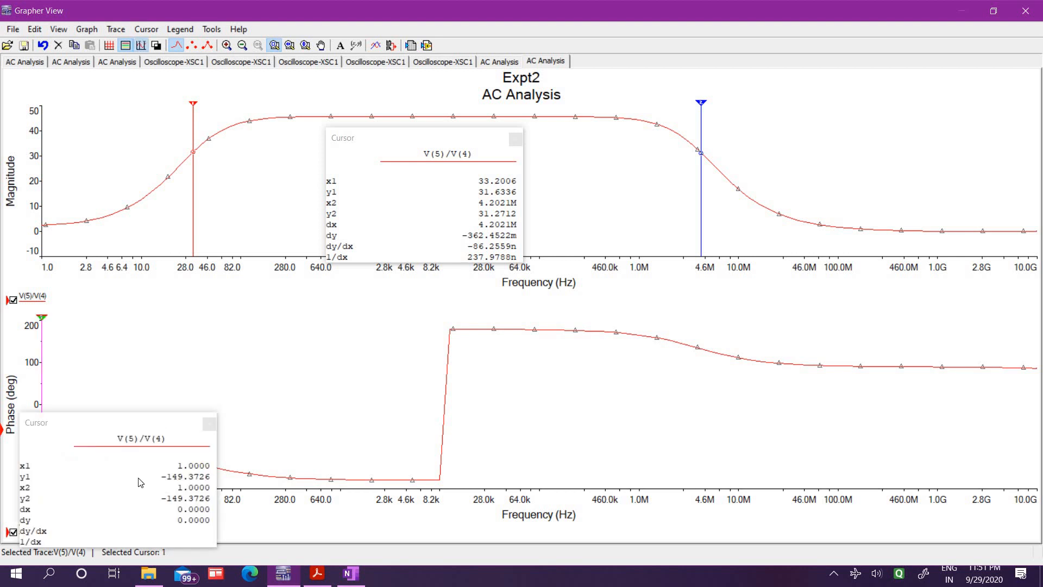
drag(147, 429, 268, 313)
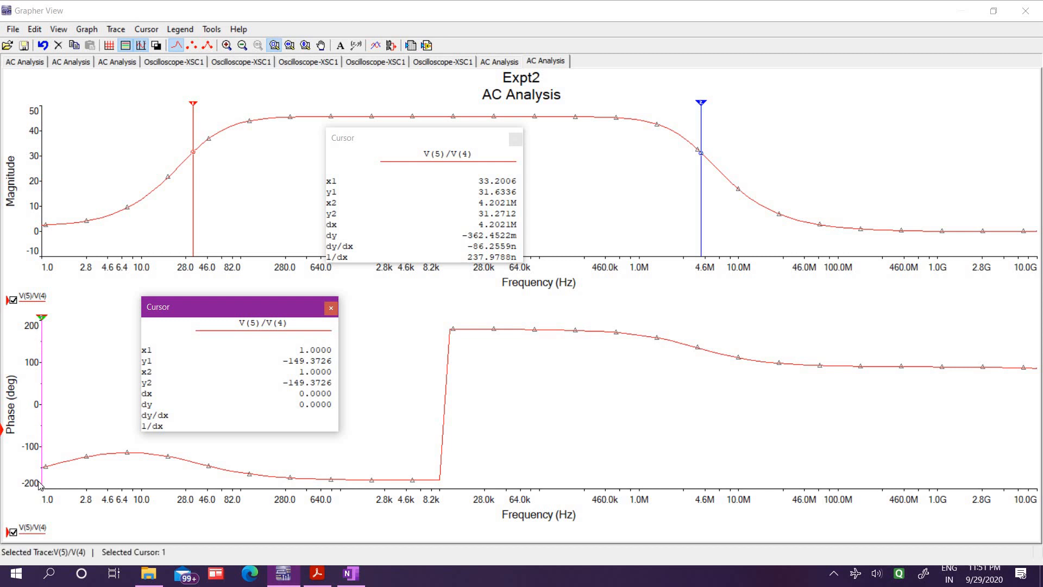
drag(42, 326, 441, 393)
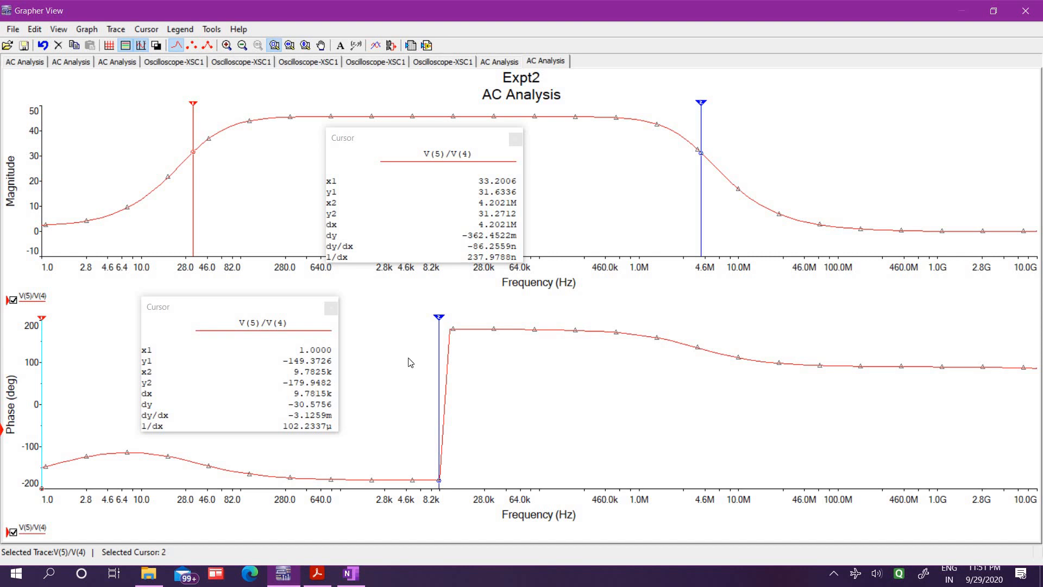
click(445, 315)
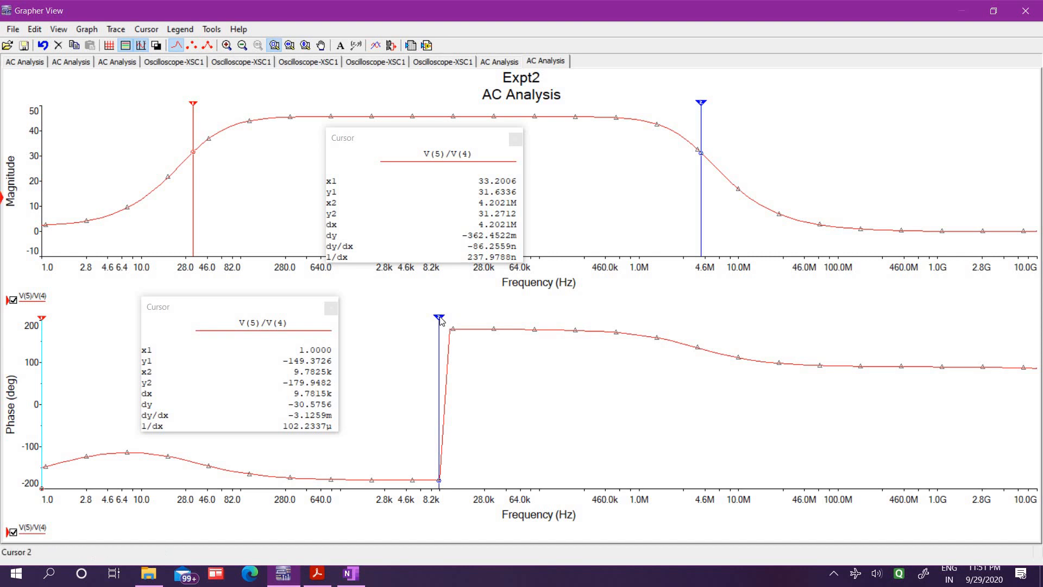
drag(438, 322, 452, 320)
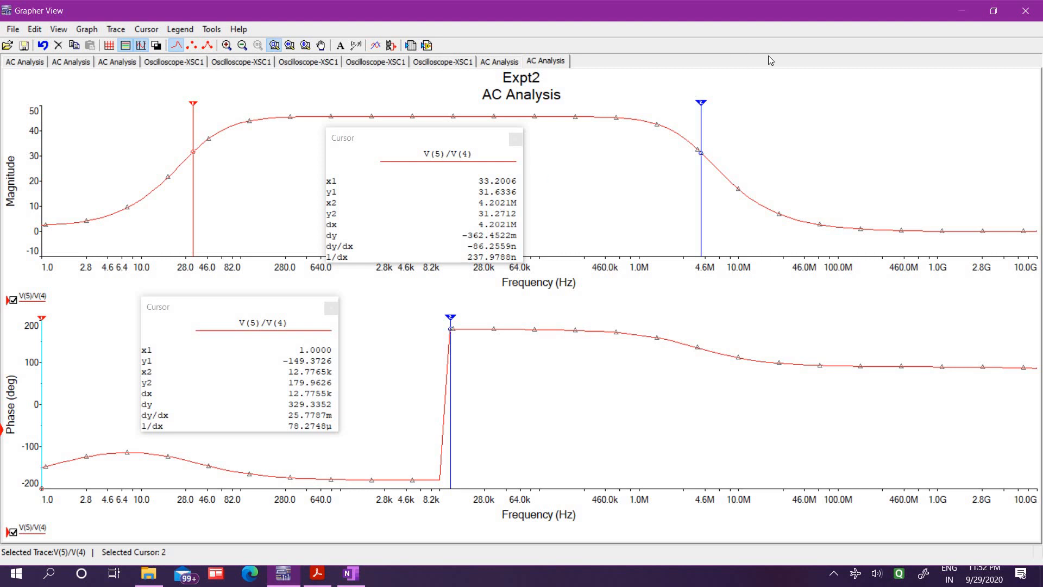
Close the graph window and set capacitor C1's capacitance to 0.1 µF
click(1032, 13)
double_click(553, 316)
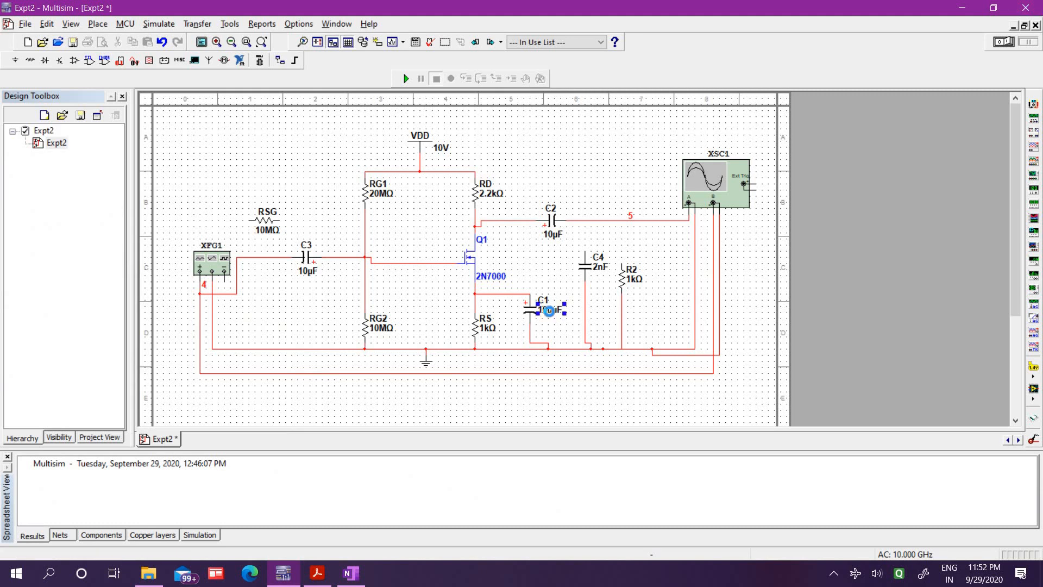
click(488, 152)
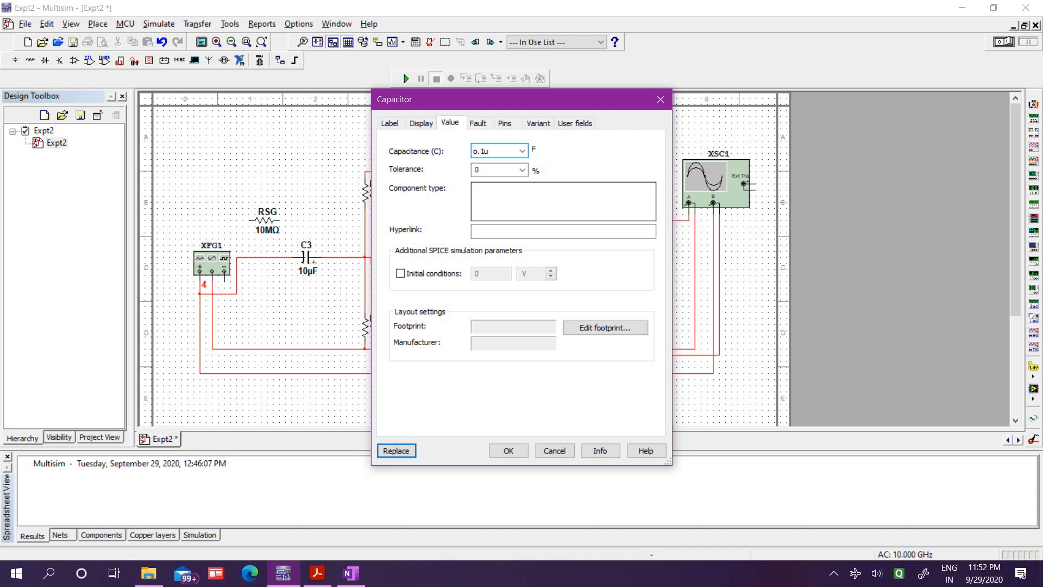
text(o.1)
click(508, 451)
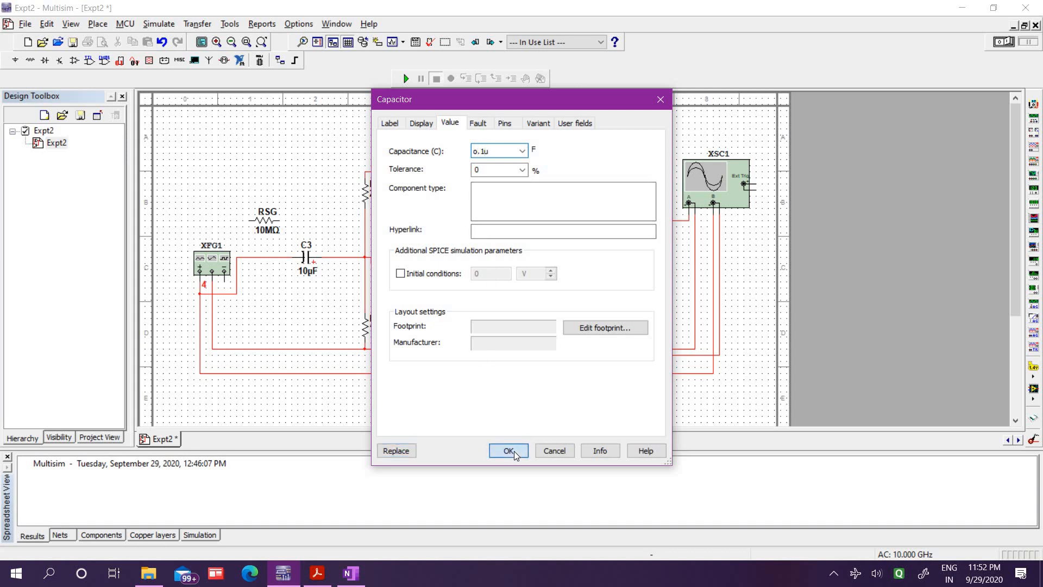
click(519, 309)
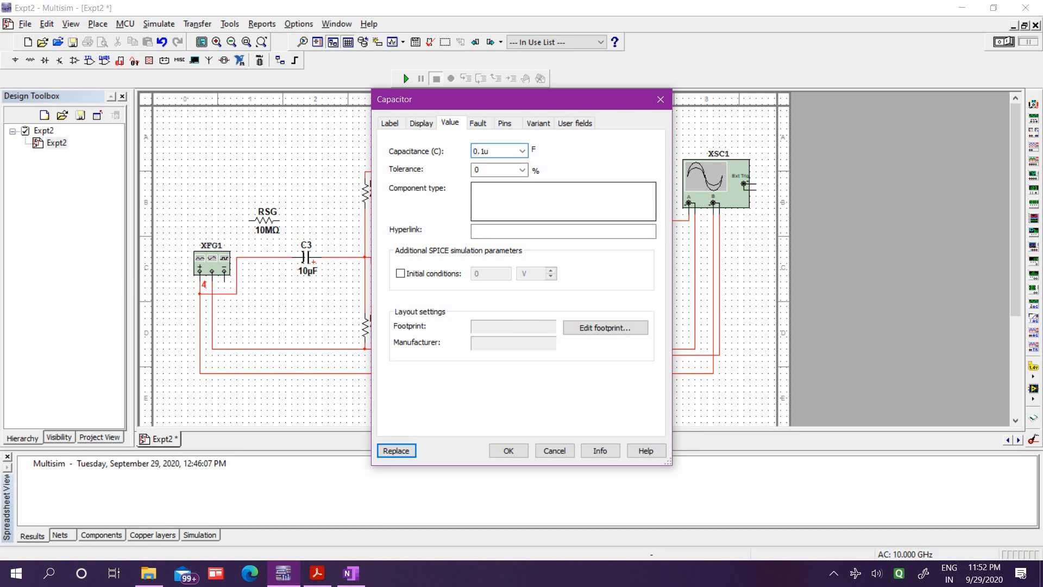
key(Return)
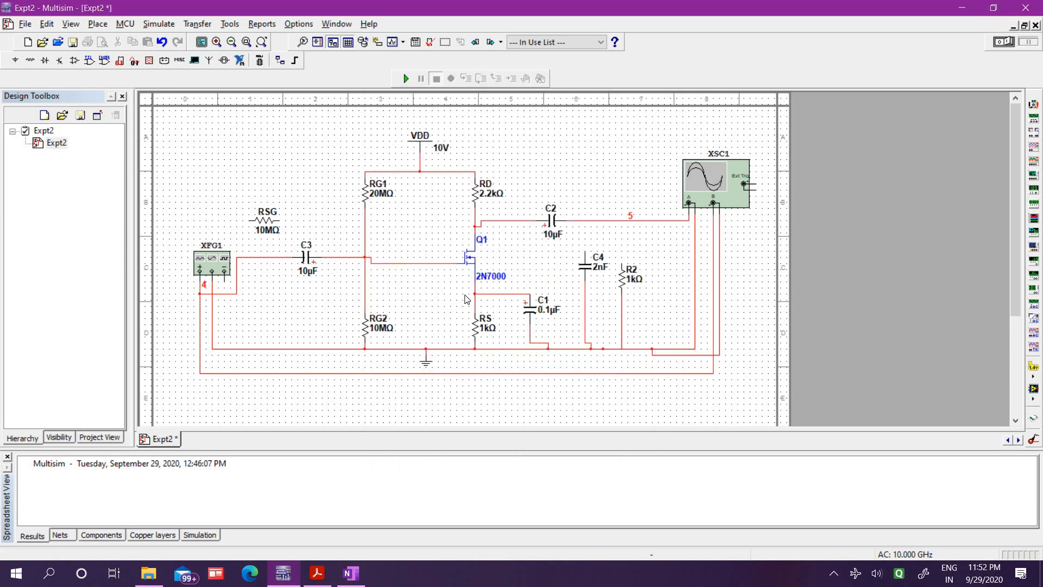
Rerun the AC analysis of V(5)/V(4) with the 0.1 µF bypass capacitor C1
click(159, 24)
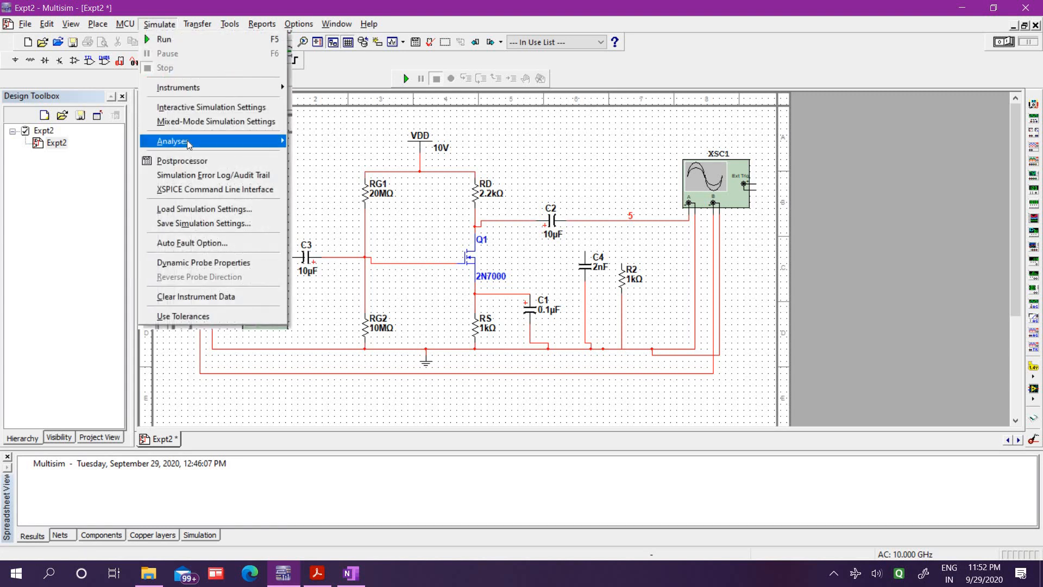
mouse_move(228, 140)
click(361, 156)
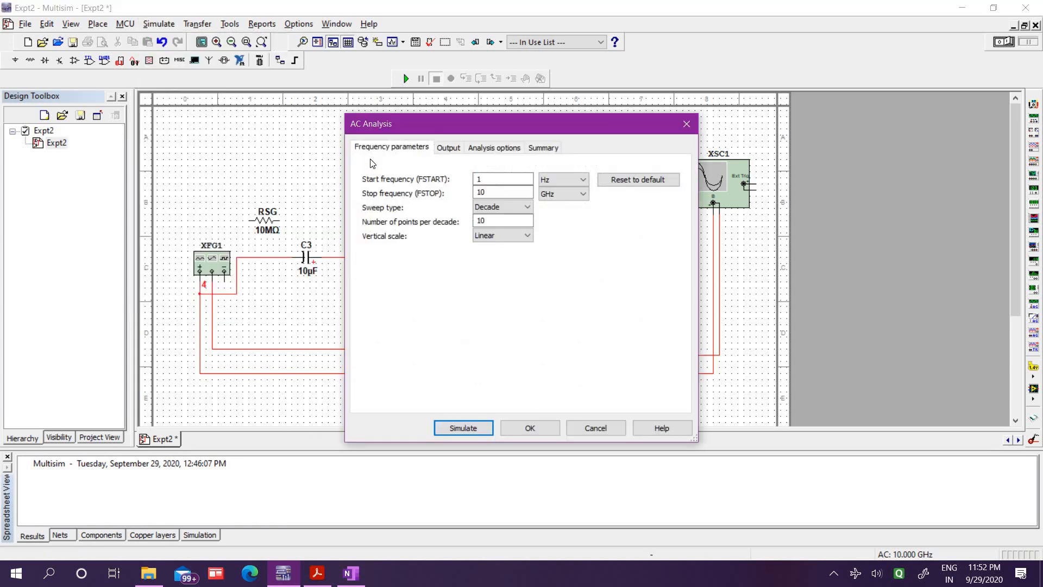
click(455, 148)
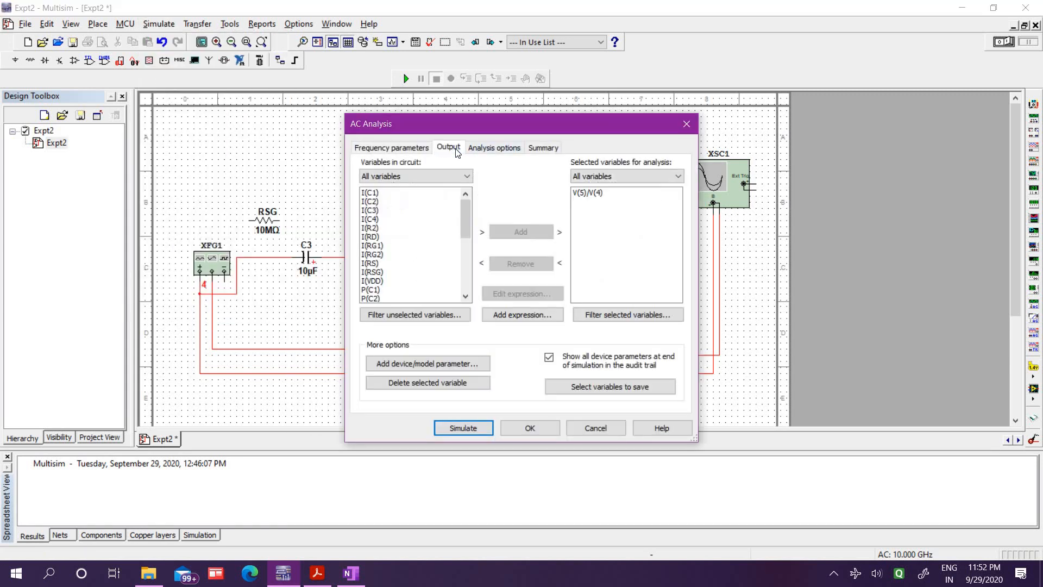
click(469, 429)
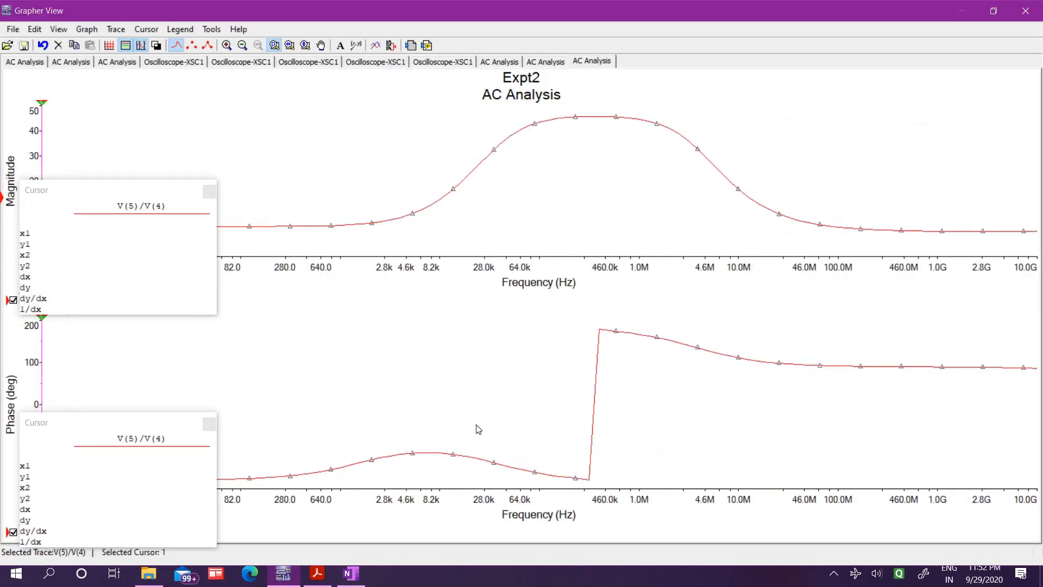
Place the magnitude cursors in the midband, at about 179 kHz and 833 kHz, and compare the curve with the previous AC analysis
drag(149, 192, 389, 311)
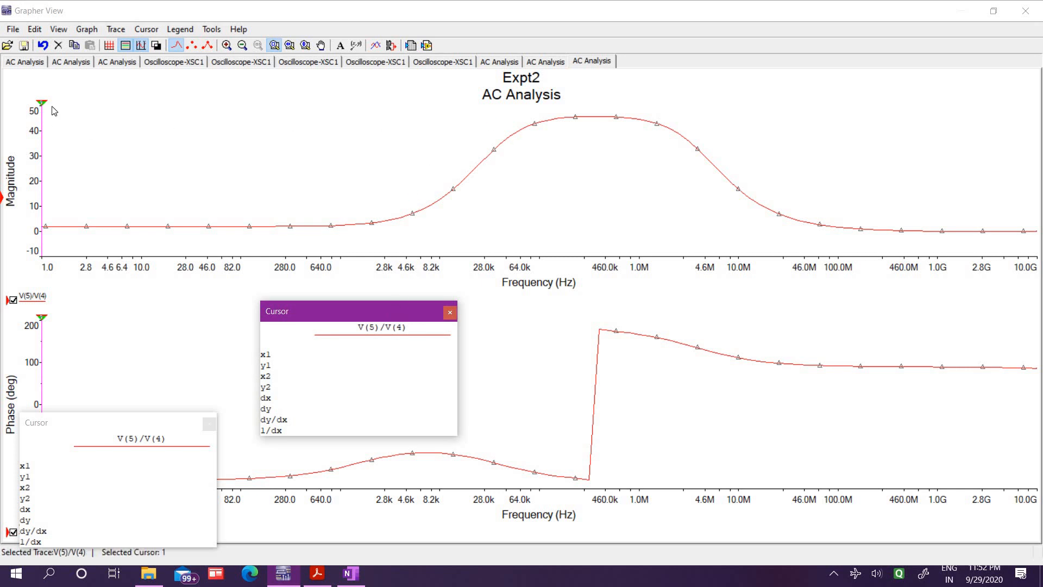
drag(42, 110, 594, 115)
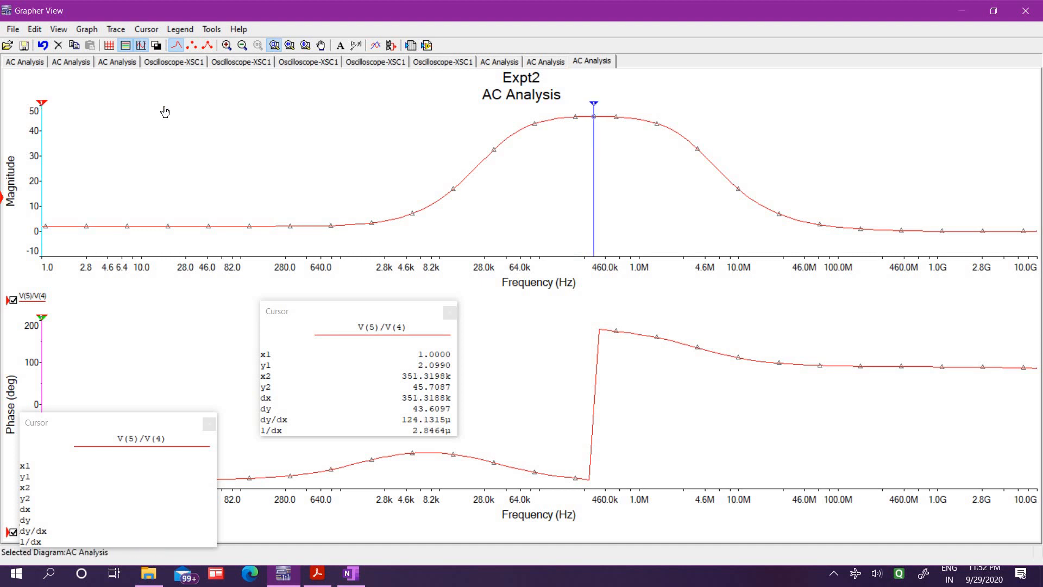
drag(165, 112, 631, 115)
drag(548, 108, 566, 108)
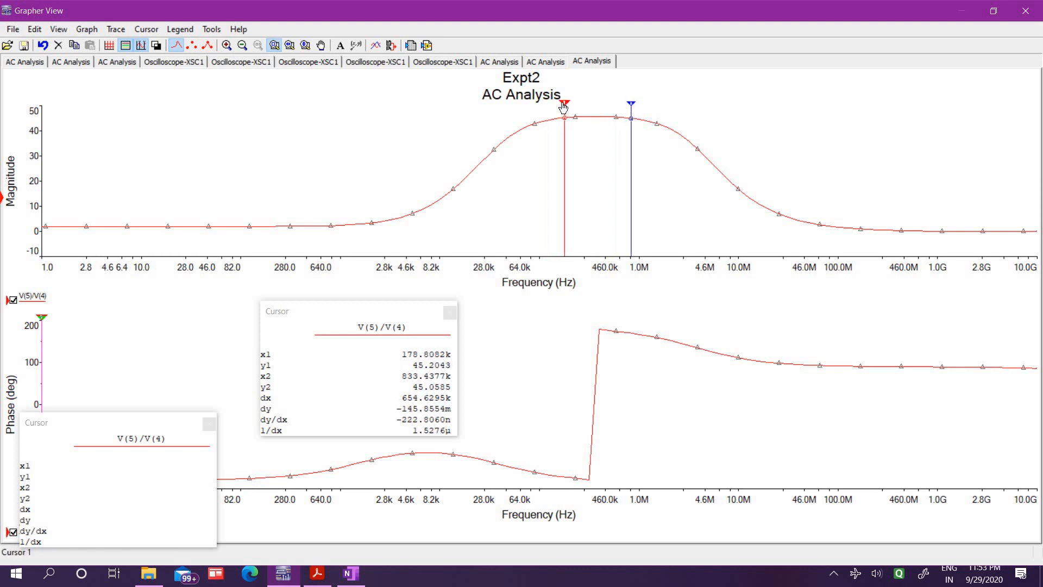
click(543, 62)
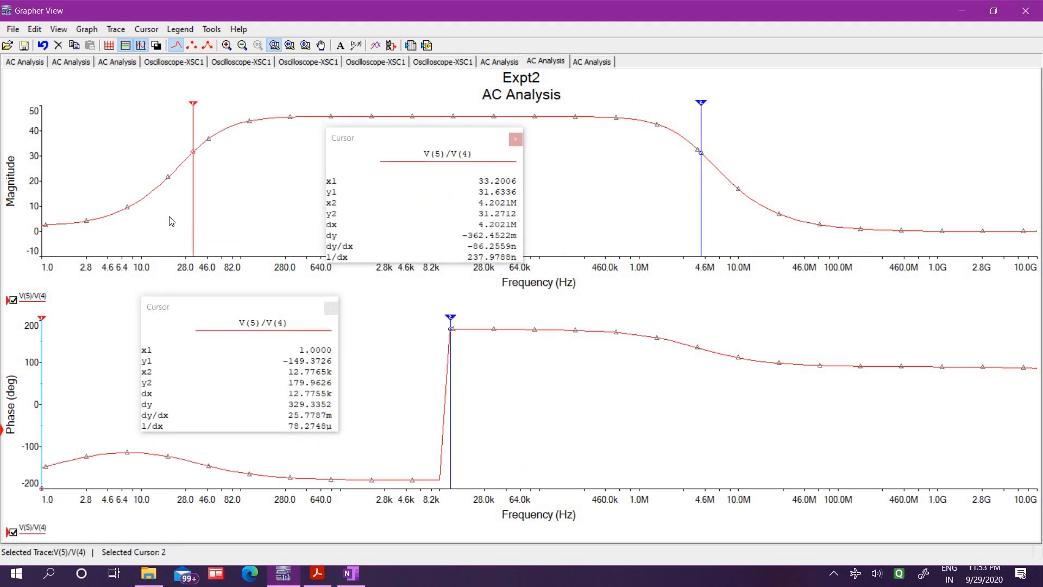
click(602, 64)
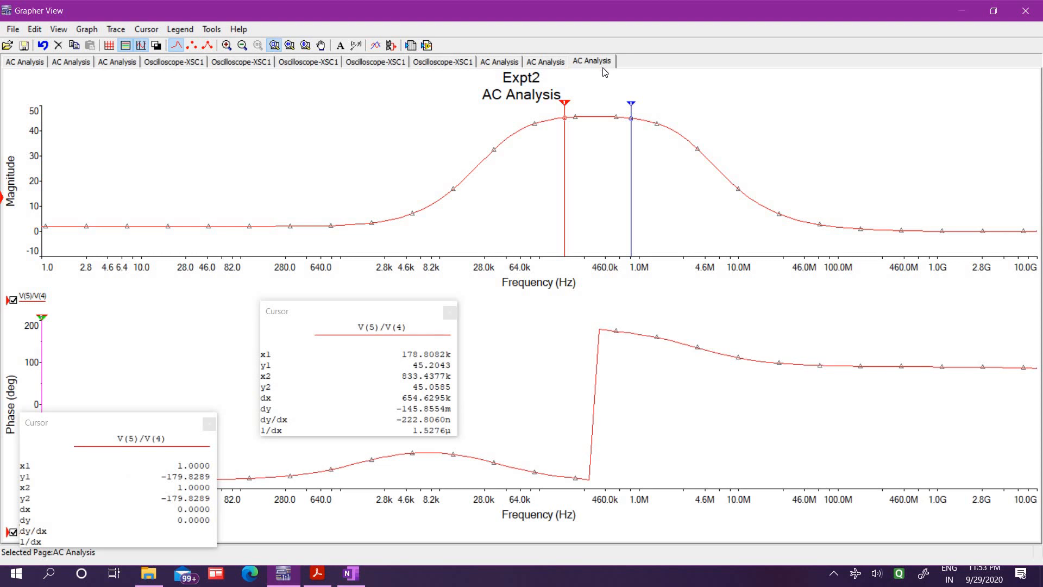
Move the magnitude cursors to the cutoff points, at about 32.8 kHz and 4.07 MHz, and close the graph window
drag(631, 104, 701, 147)
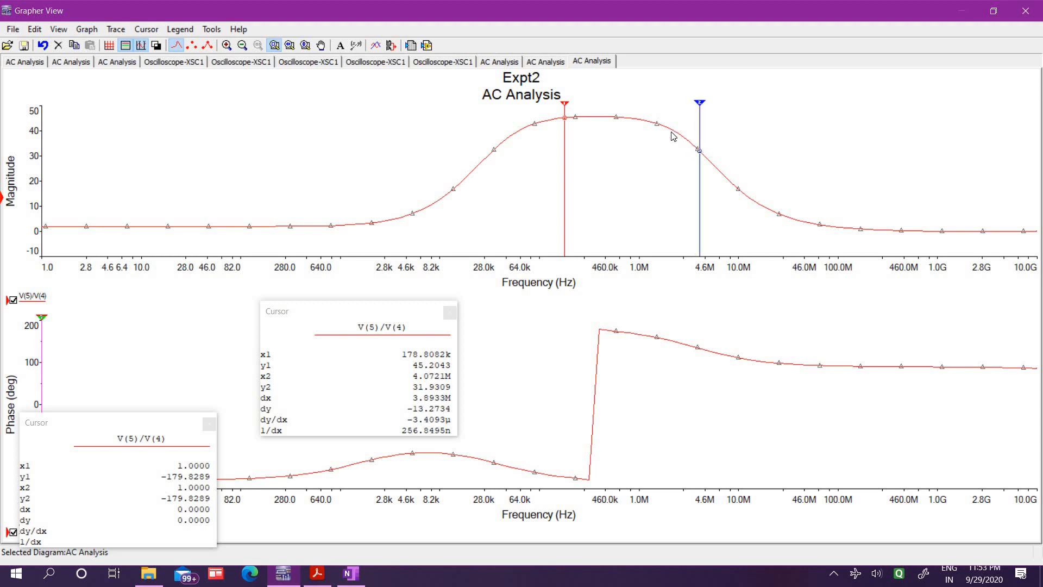
drag(565, 126, 492, 132)
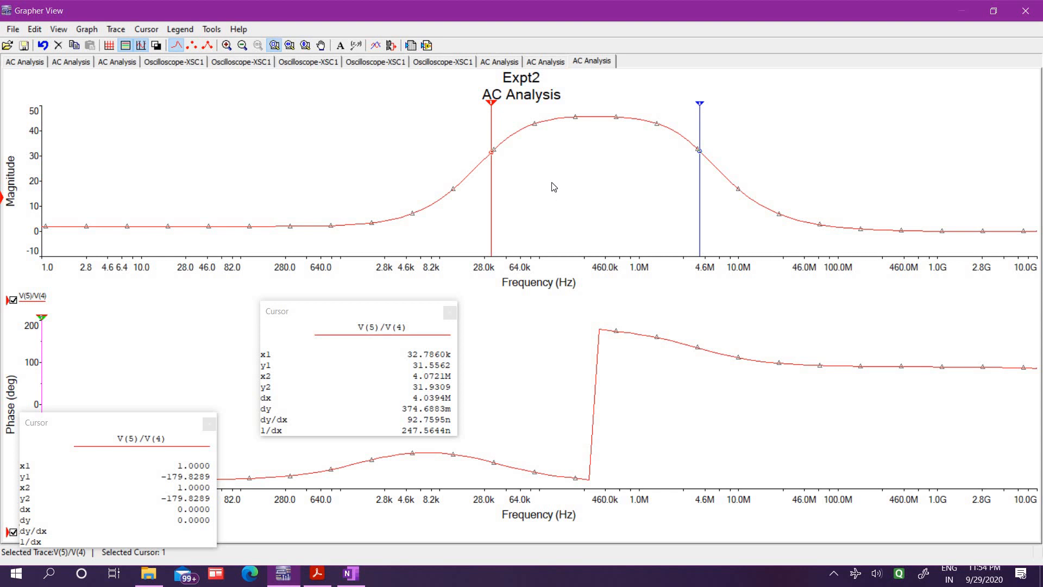
click(1026, 11)
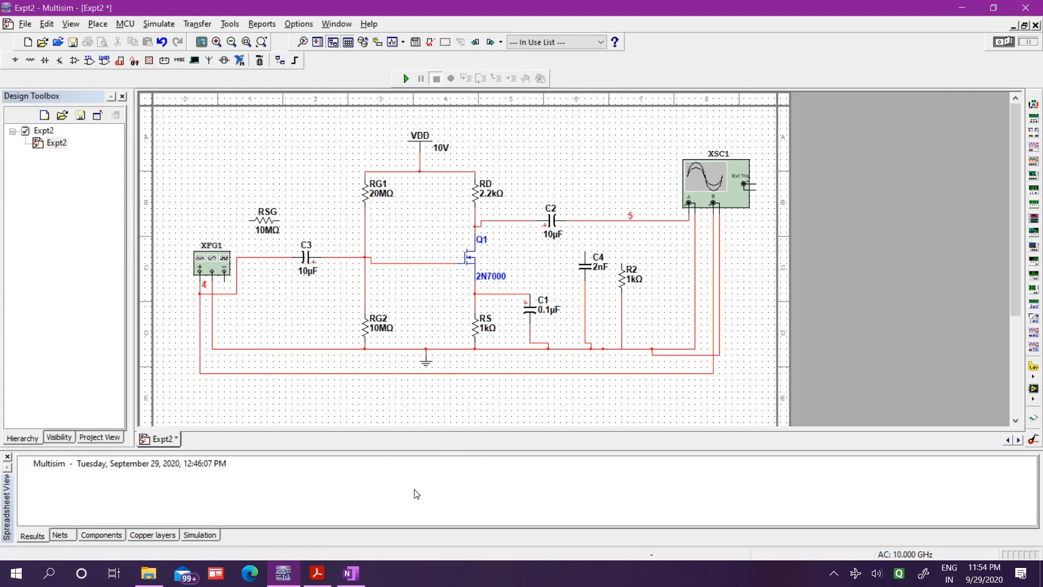
Check the amplifier circuit in the Acrobat Reader PDF, return to Multisim and set capacitor C1's capacitance to 100 µF
click(318, 573)
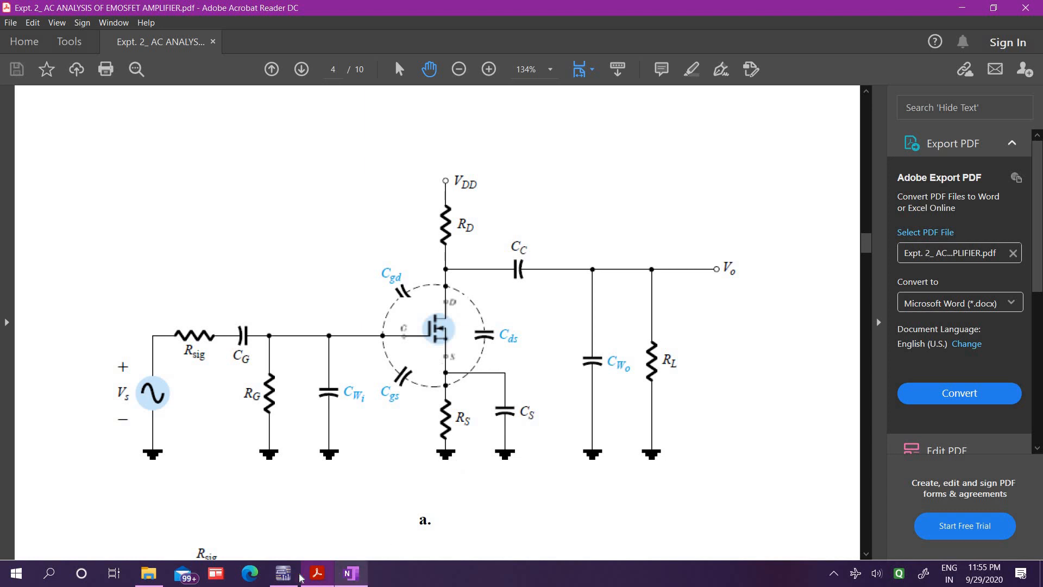
click(283, 574)
click(543, 317)
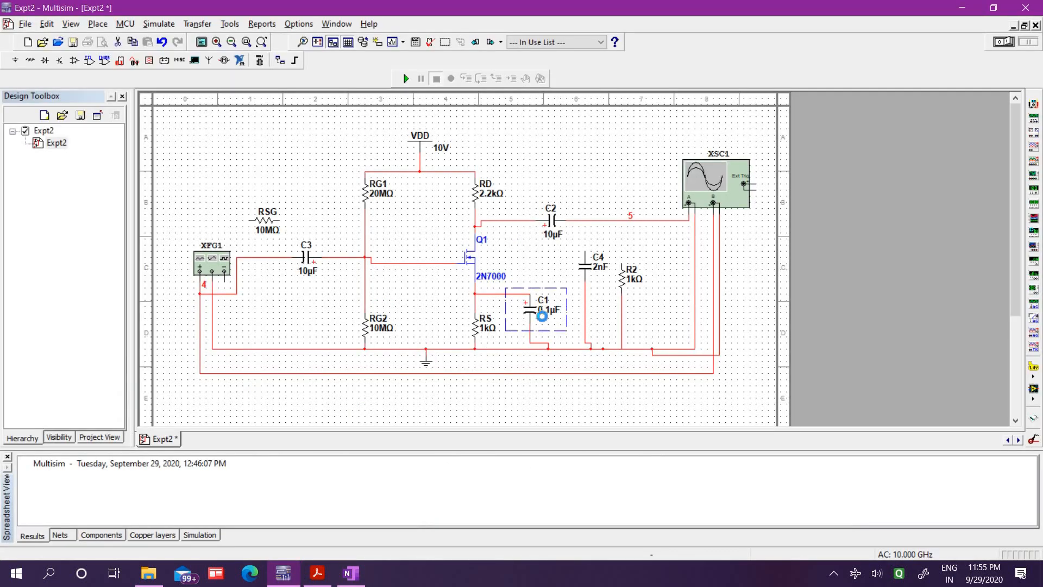
double_click(543, 317)
click(501, 151)
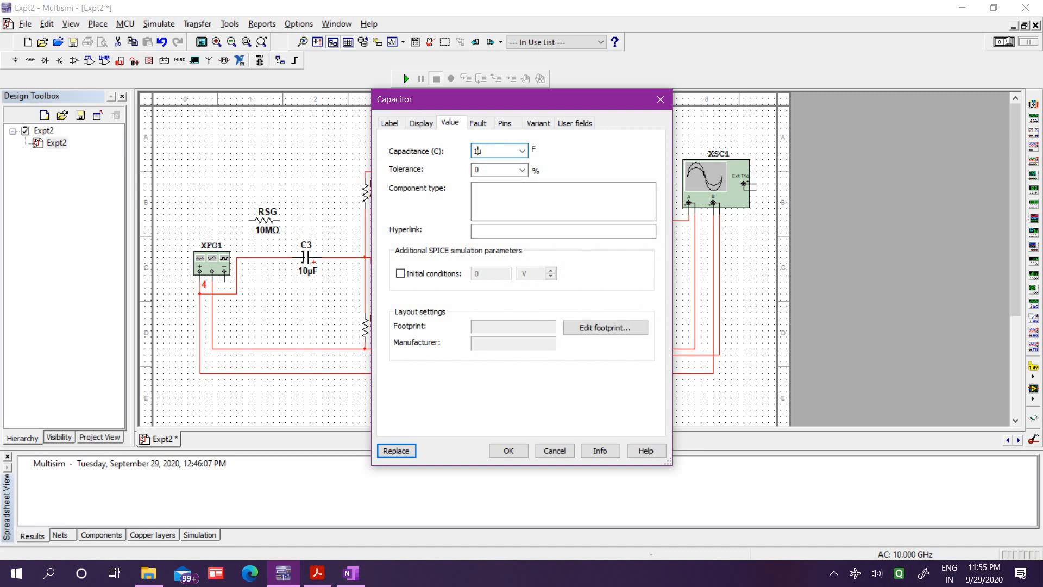
click(510, 449)
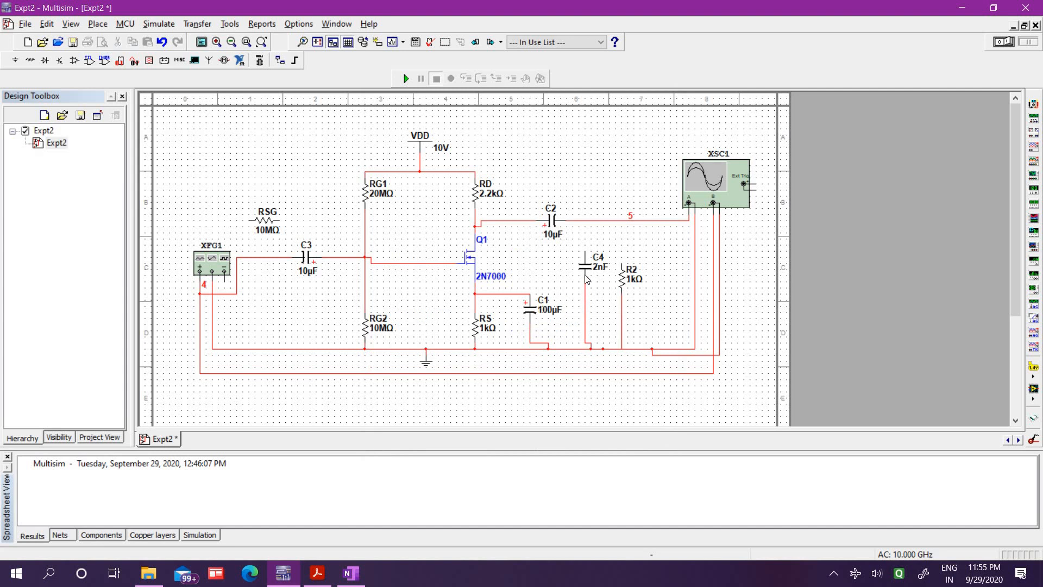
Connect the 2 nF load capacitor C4 to output net 5, and run the simulation briefly before stopping it
click(586, 222)
click(405, 80)
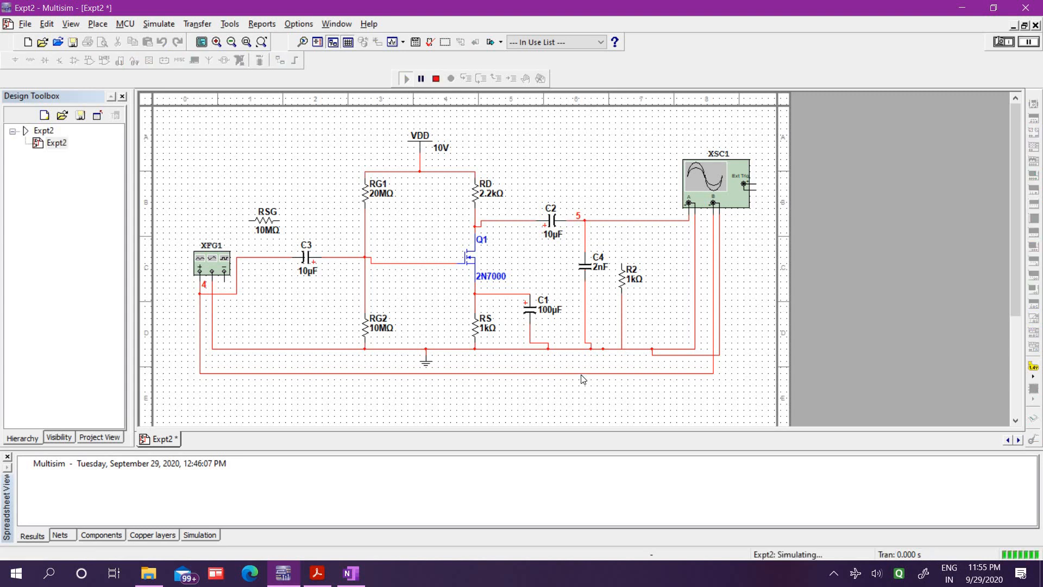
click(435, 79)
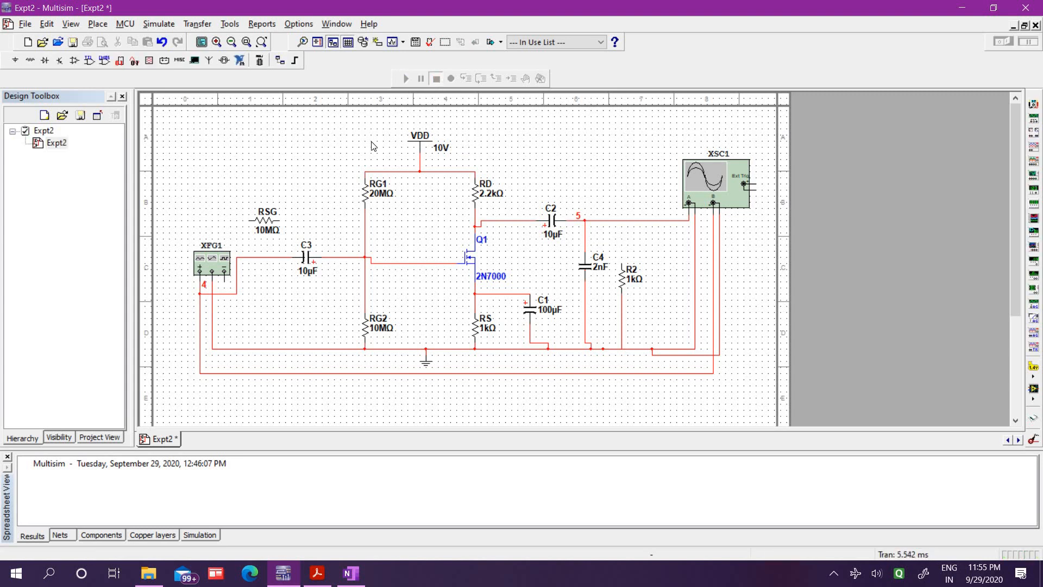
Run the AC analysis of V(5)/V(4) from 1 Hz to 10 GHz with C4 connected at the output
click(159, 24)
mouse_move(179, 141)
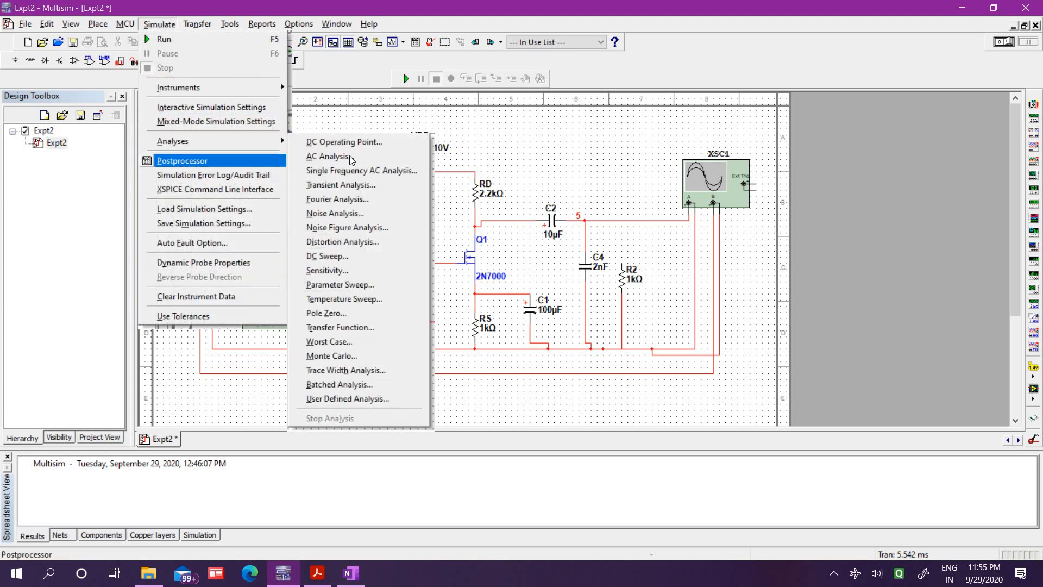
click(350, 156)
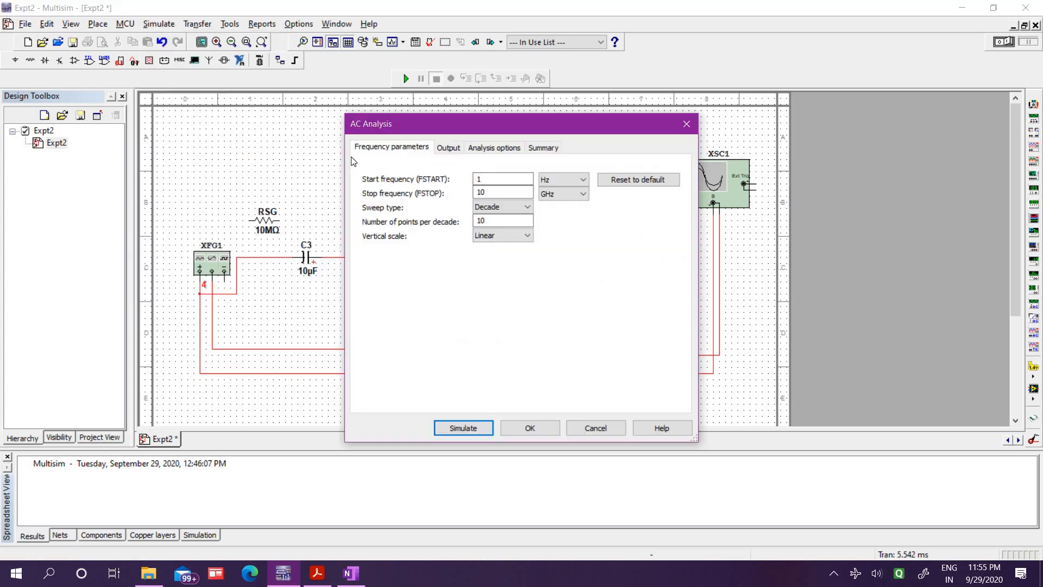
click(448, 148)
click(464, 428)
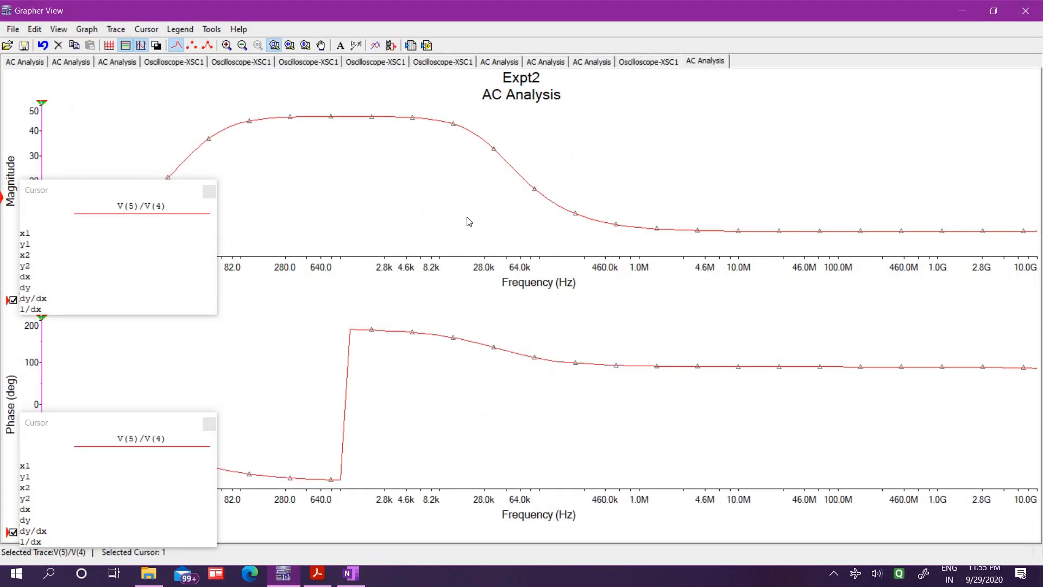
Move the cursor readout off the magnitude plot and compare the new response with the two earlier C1 analyses
drag(194, 200, 613, 335)
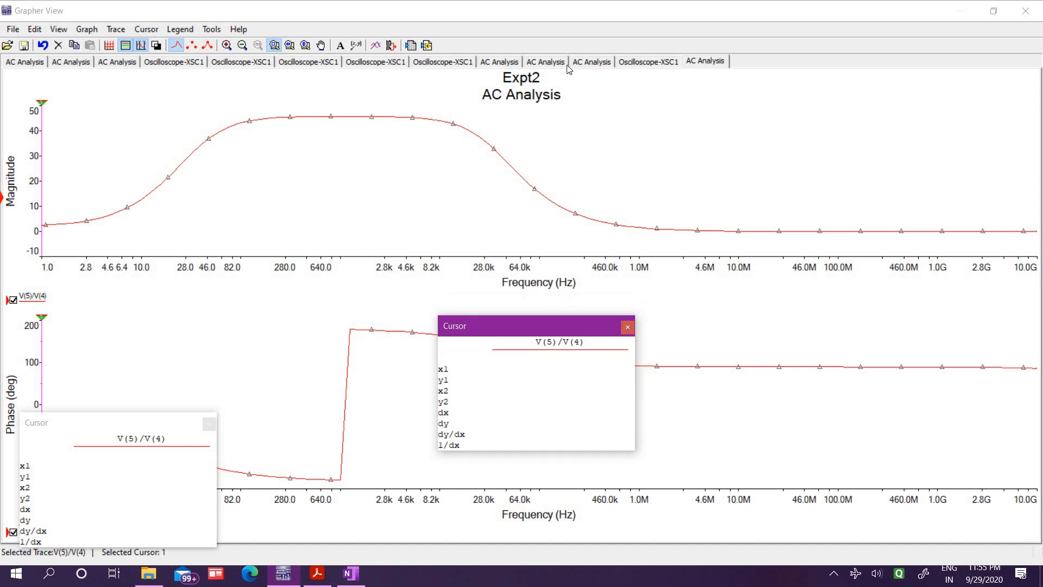
click(546, 62)
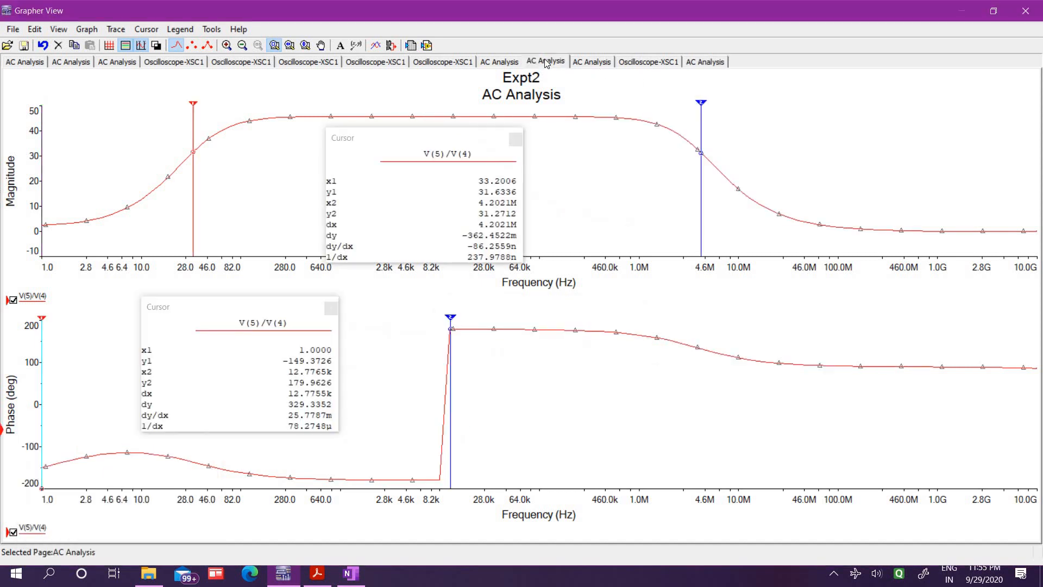
click(597, 65)
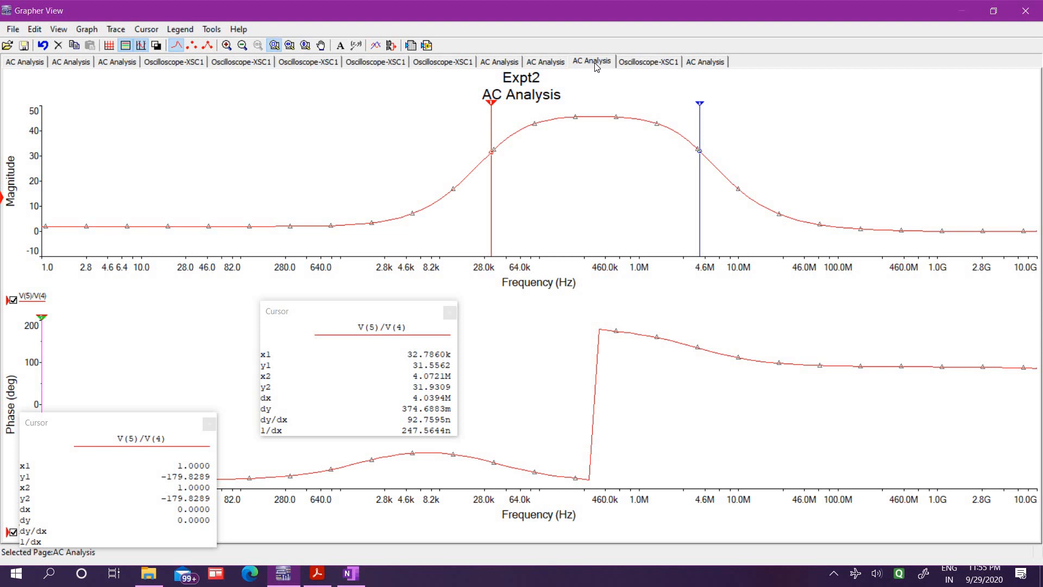
click(700, 69)
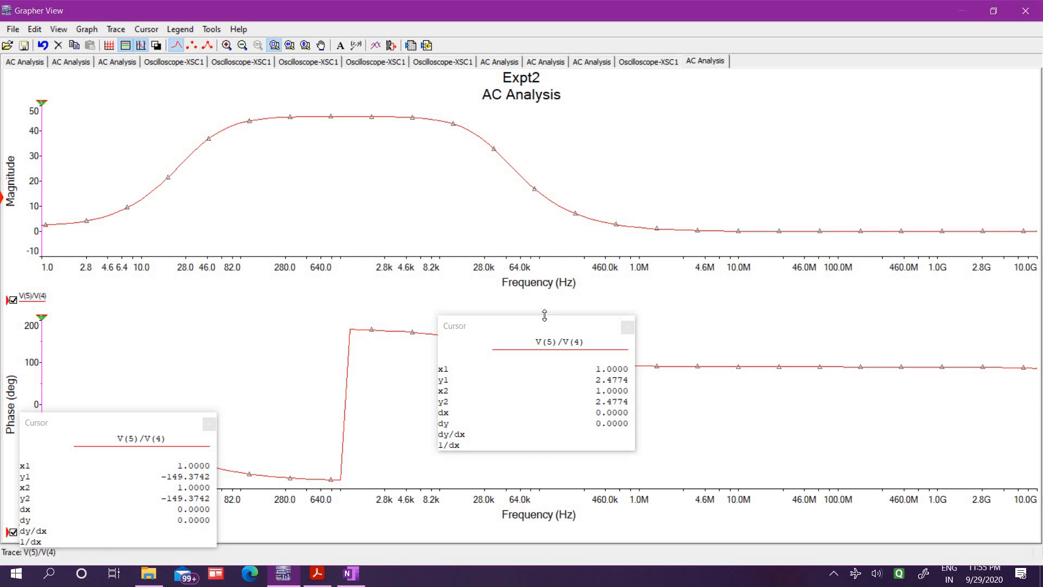
Clear the readout from the curves and place the magnitude cursors at the cutoff points, at about 33.7 Hz and 37.8 kHz
drag(547, 327, 575, 214)
drag(724, 114, 744, 96)
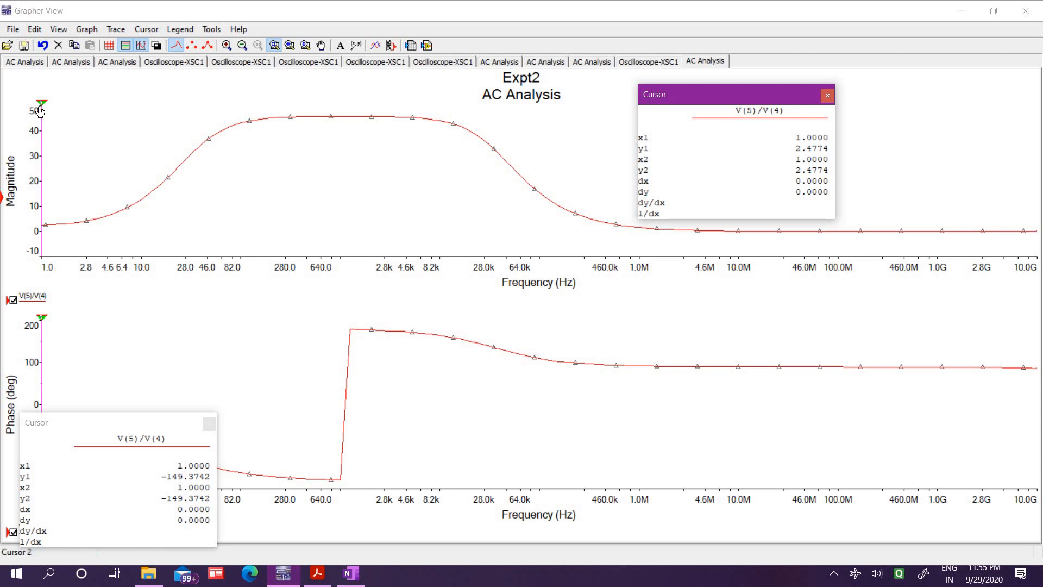
drag(43, 109, 432, 115)
drag(42, 109, 338, 117)
drag(345, 118, 205, 144)
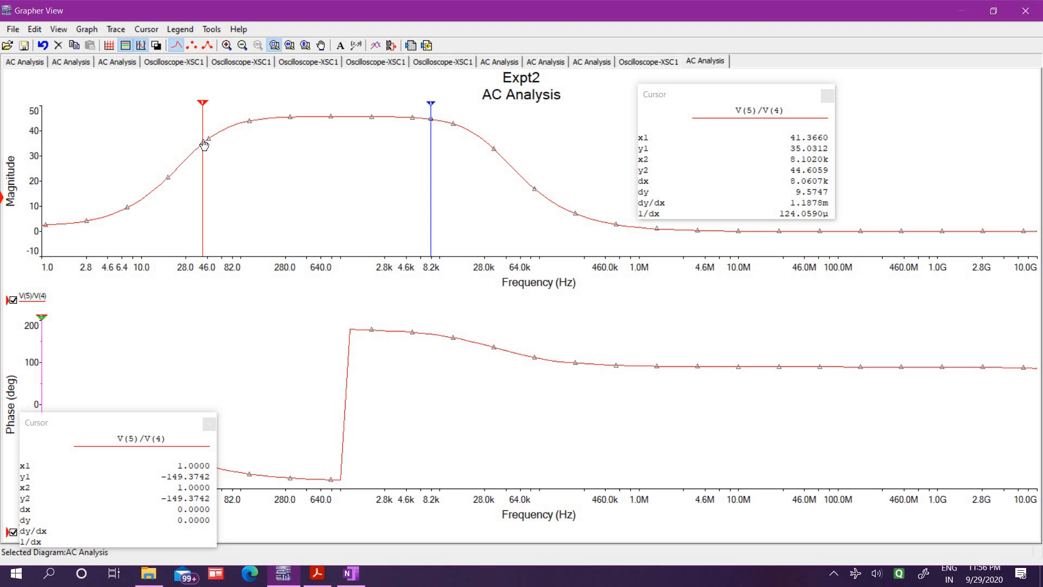
drag(204, 144, 195, 155)
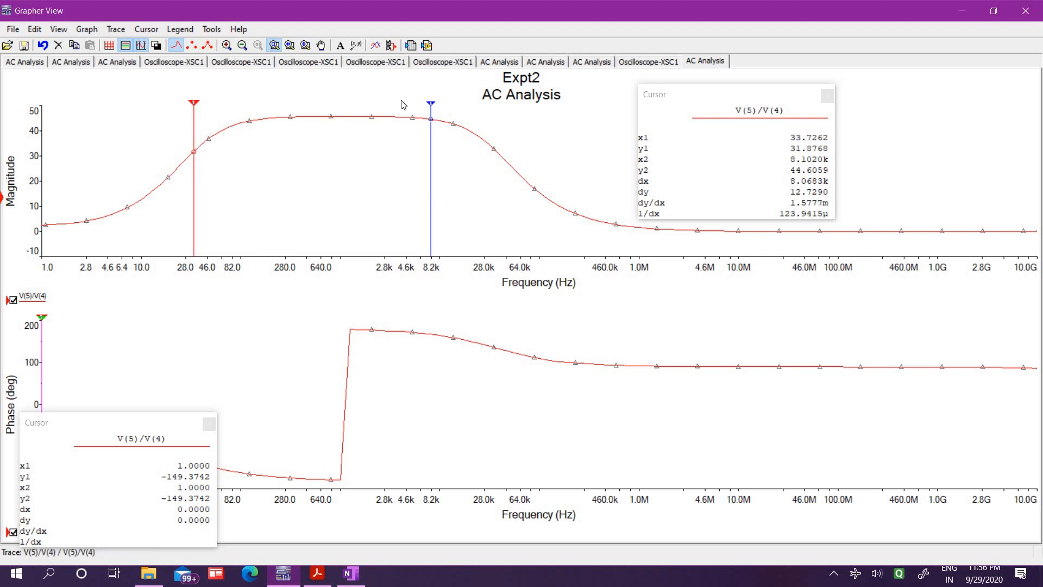
mouse_move(429, 107)
mouse_down()
mouse_move(504, 144)
mouse_move(498, 138)
mouse_up()
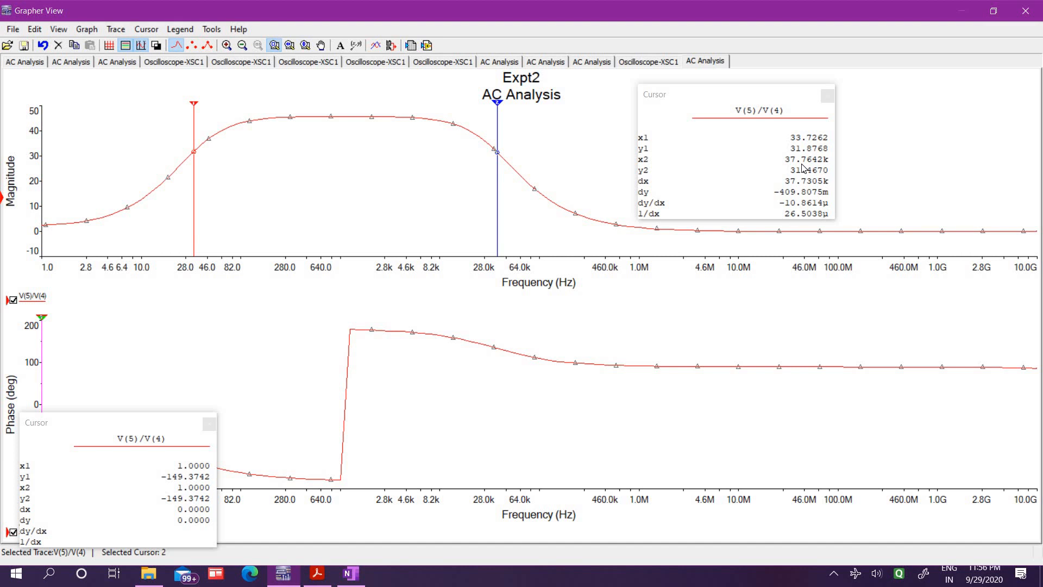
Revisit the AC analysis graphs for comparison, hide the magnitude plot's cursors and select the phase plot
click(606, 62)
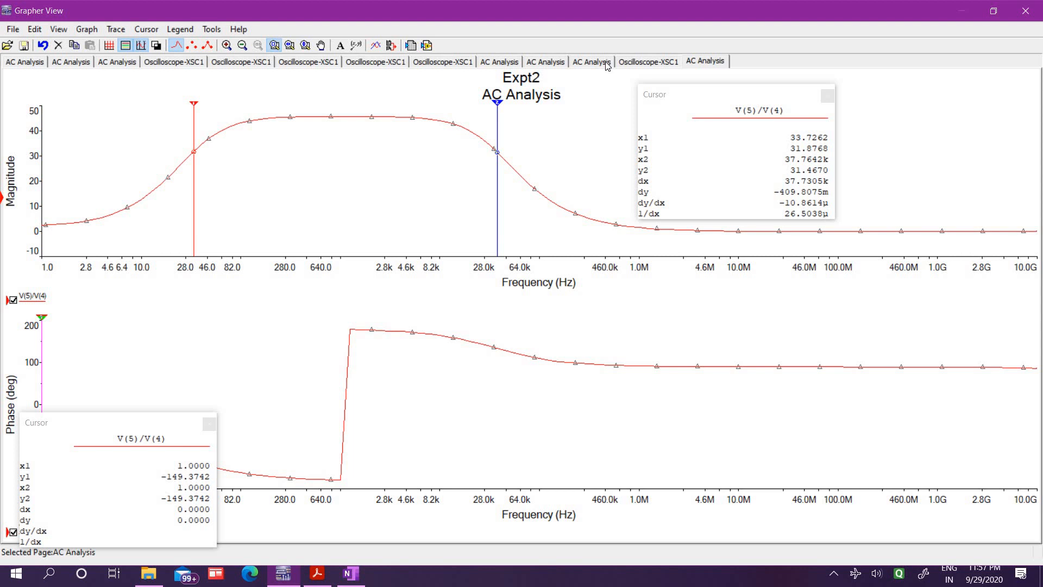
click(708, 64)
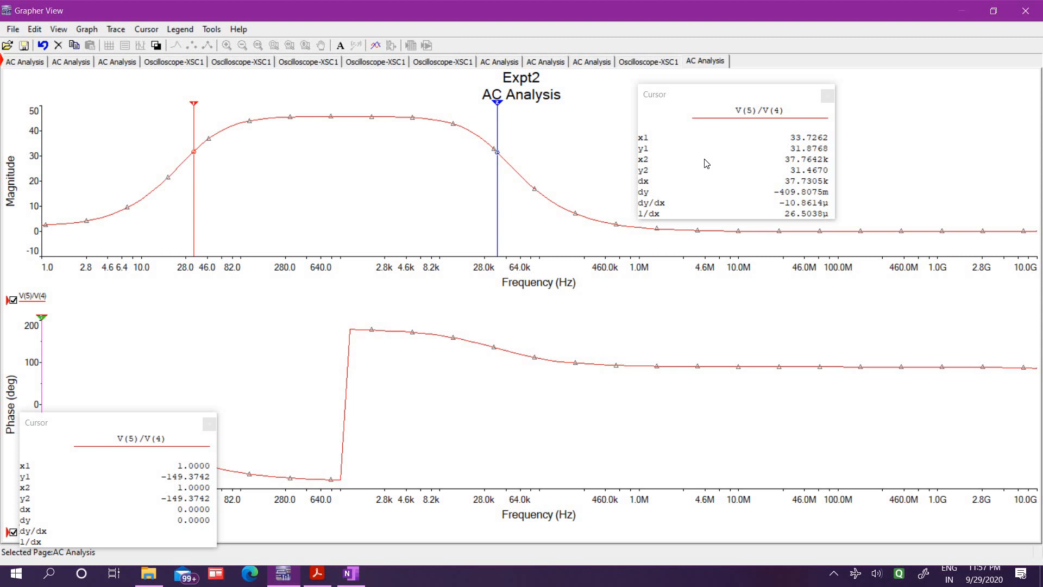
click(828, 96)
click(369, 343)
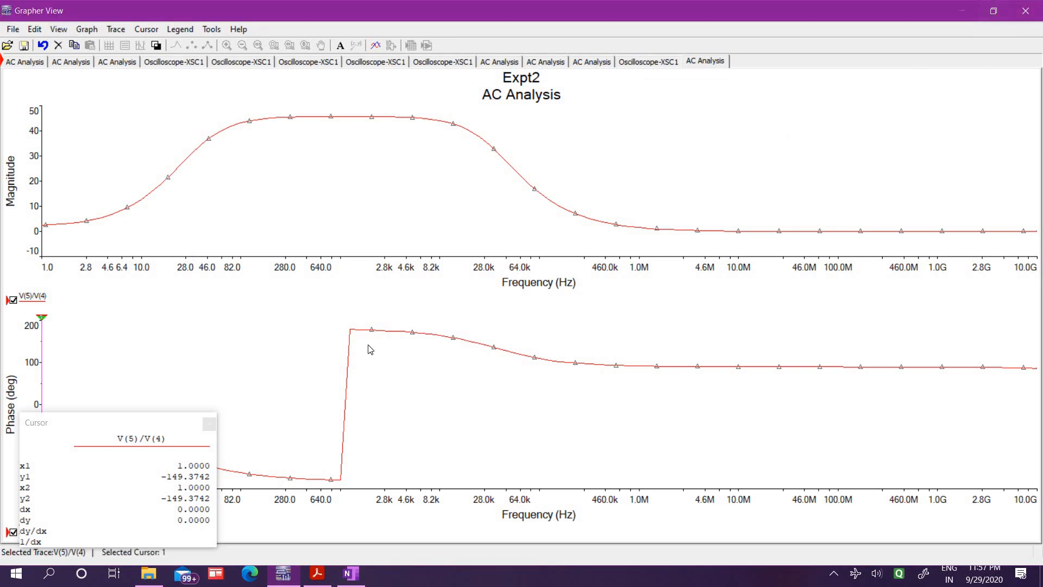